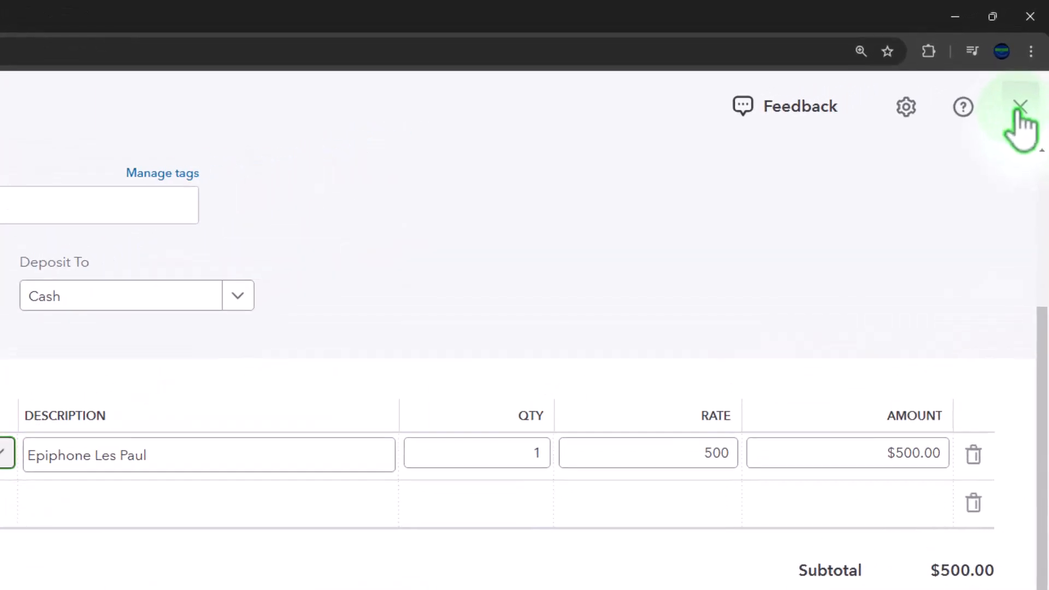
- Close the Epiphone Les Paul sales receipt and discard its unsaved changes
click(1020, 107)
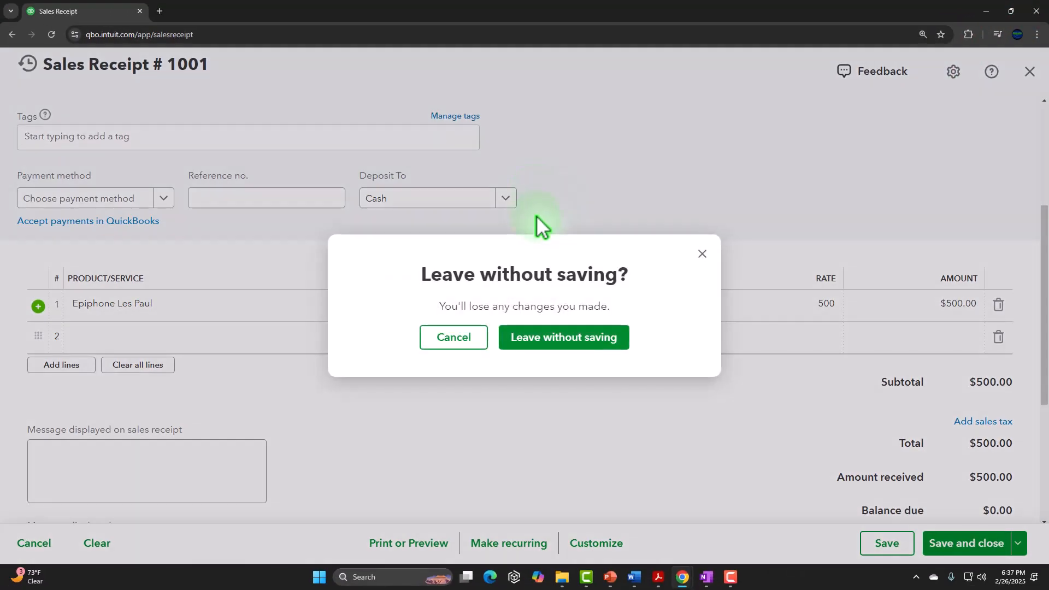
click(702, 254)
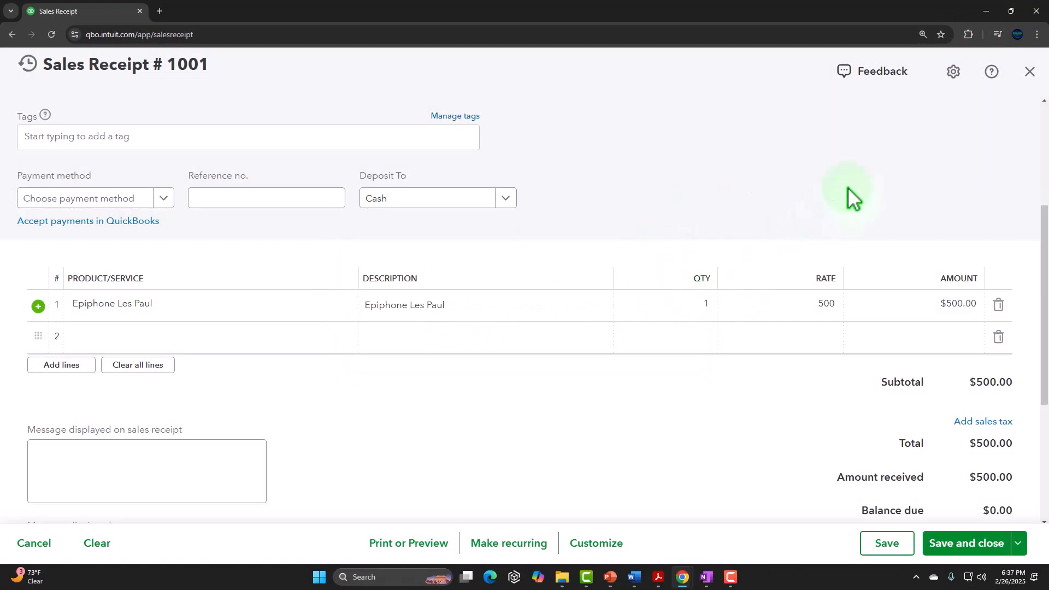
click(1029, 71)
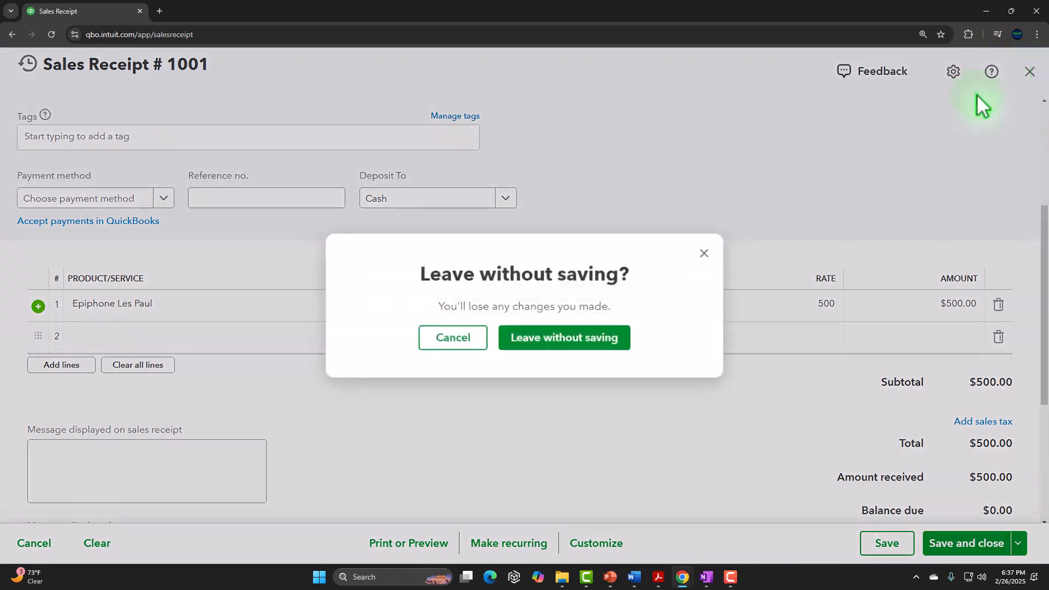
click(541, 352)
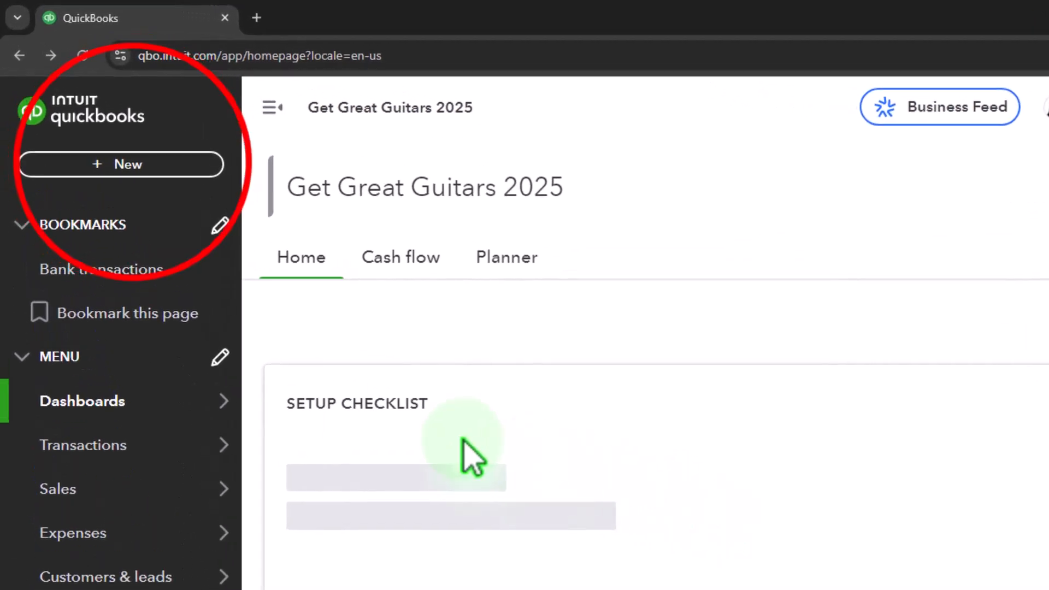
- Look over the transaction types that can be created and the items in the Products & services list
click(129, 165)
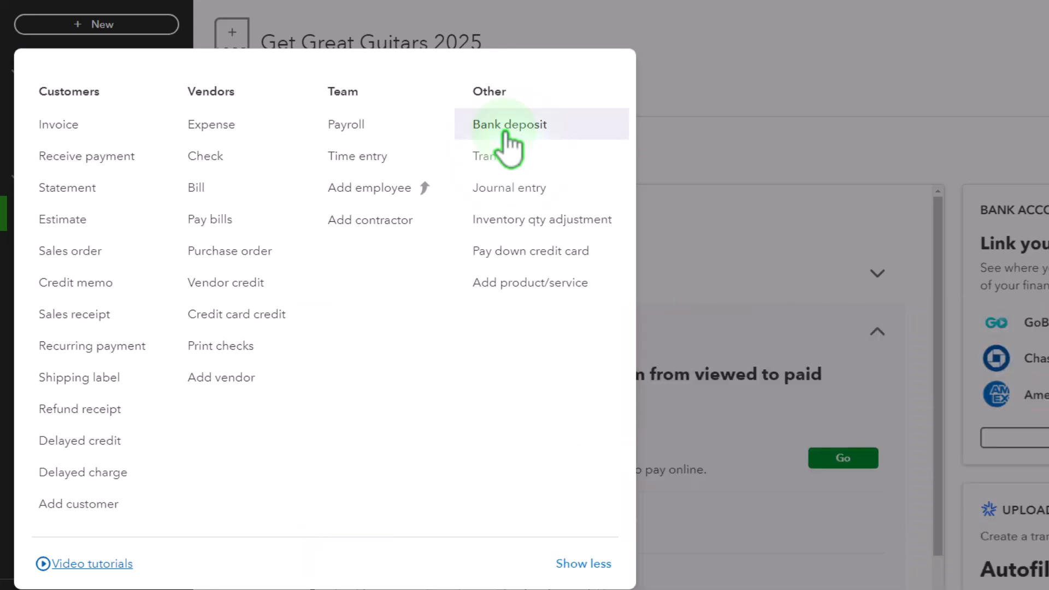
click(710, 70)
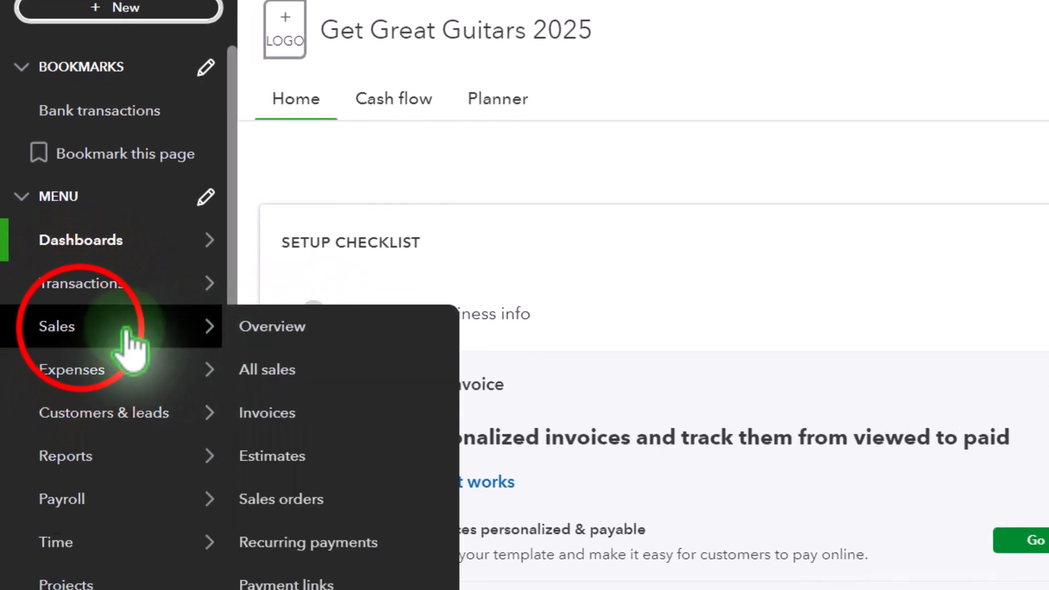
click(74, 327)
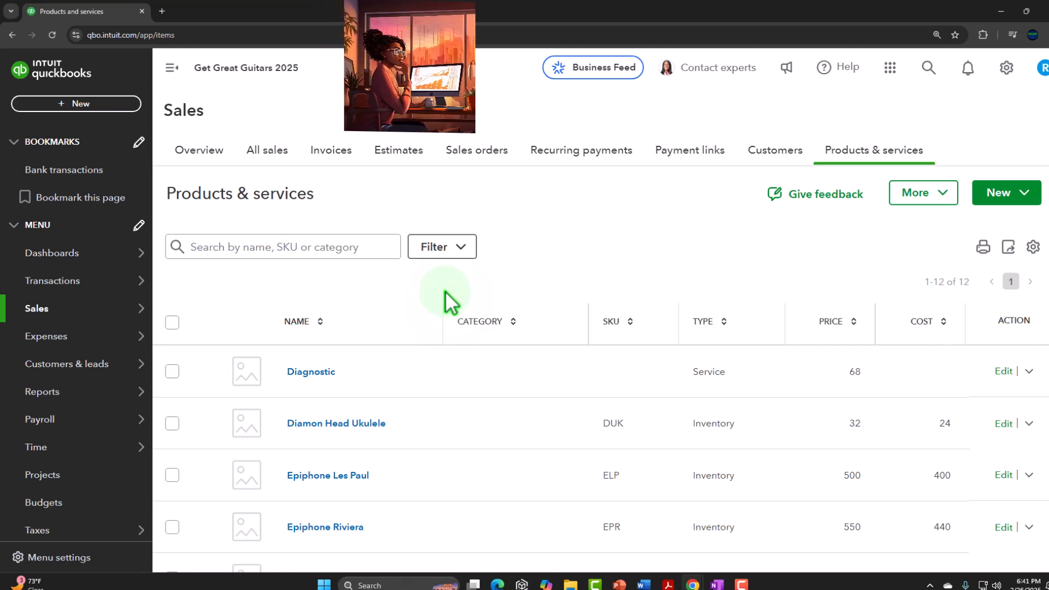
scroll(445, 300, down, 2)
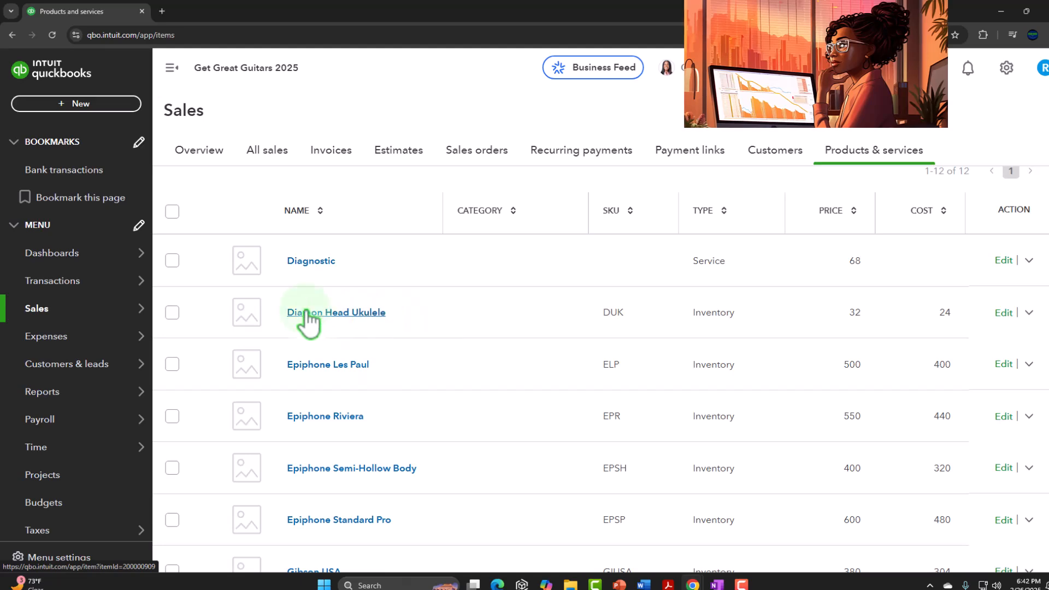
- Open the Sales tax page under Taxes and collapse the navigation sidebar
mouse_move(116, 309)
scroll(88, 306, down, 2)
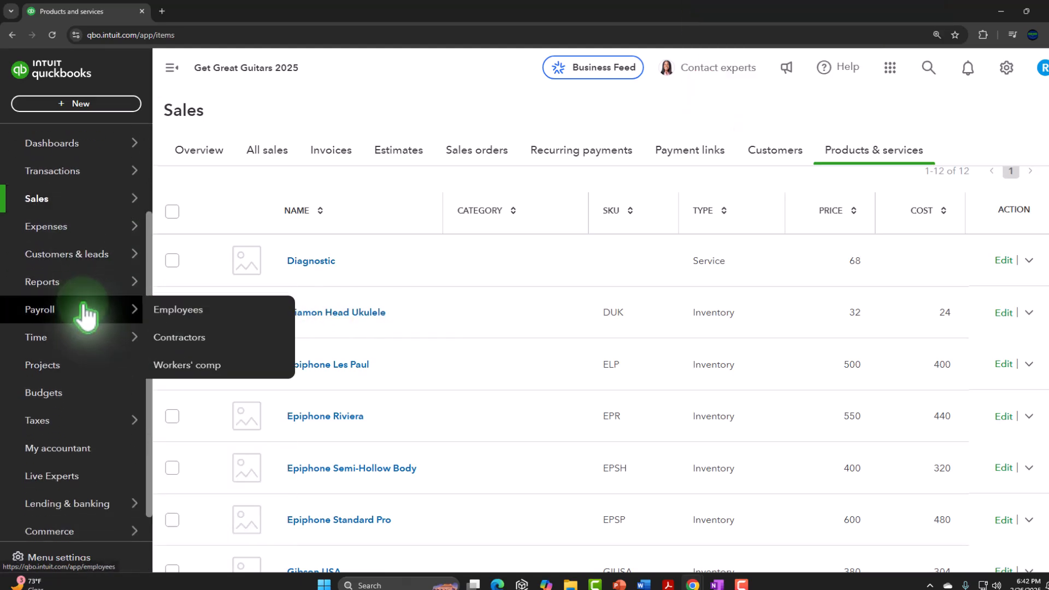
mouse_move(79, 295)
scroll(79, 303, down, 1)
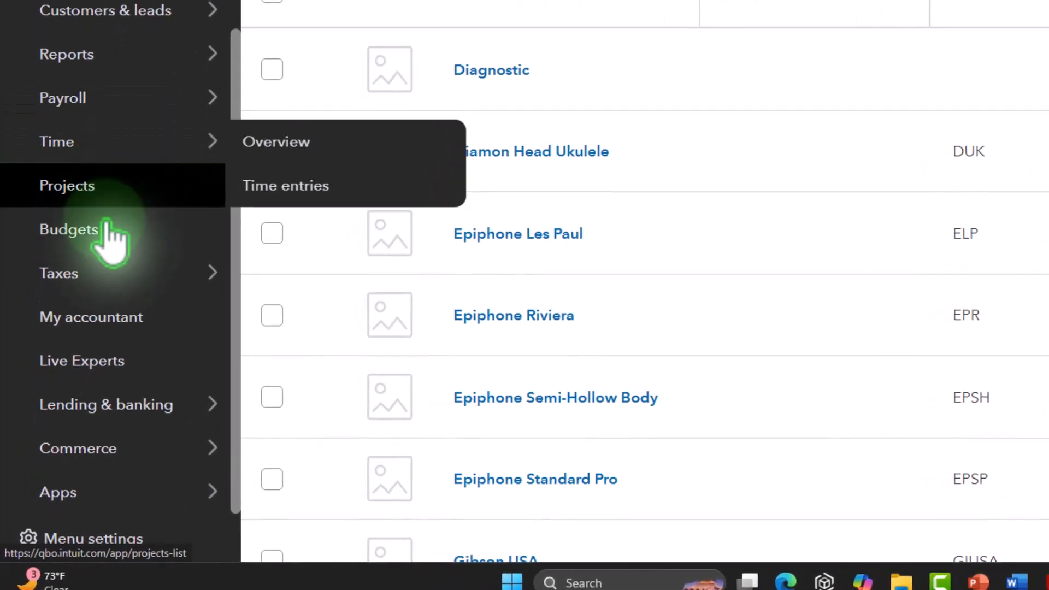
mouse_move(56, 401)
click(81, 306)
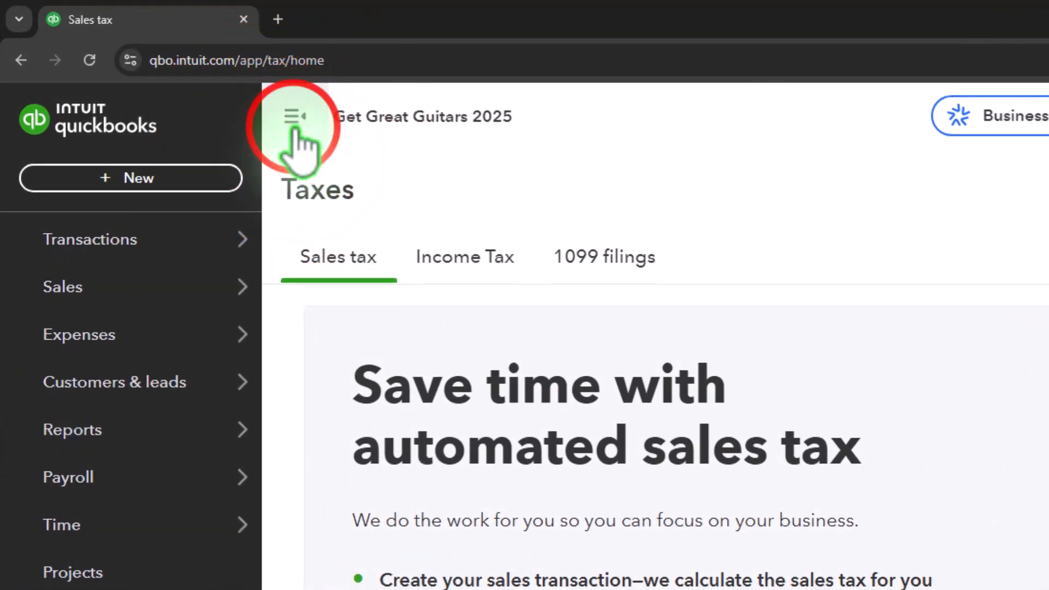
click(294, 124)
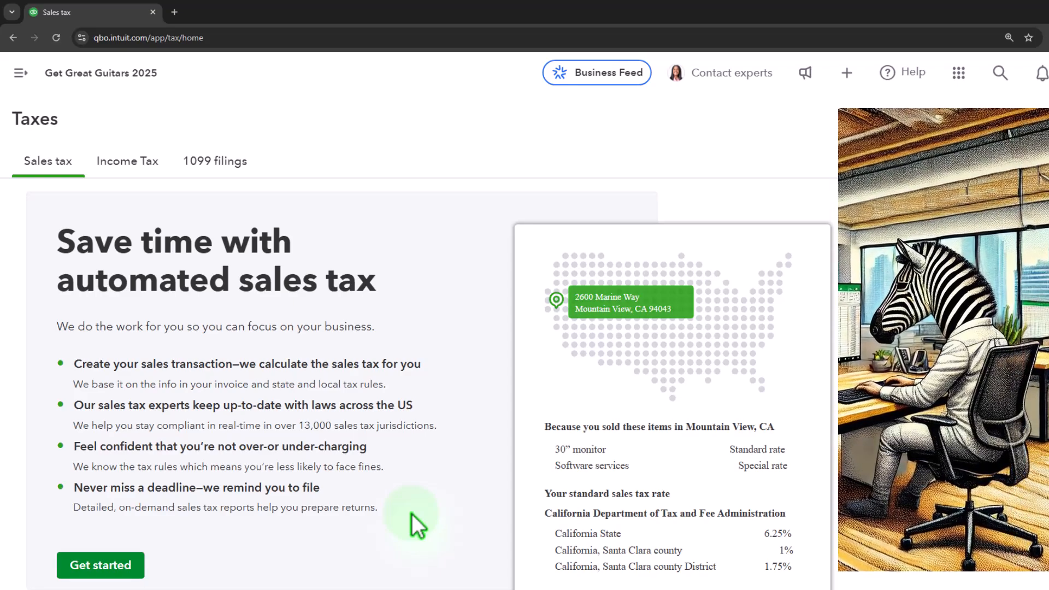
- Start the sales tax setup, accept the business address, and set California Department of Tax and Fee Administration filing to Monthly
click(141, 563)
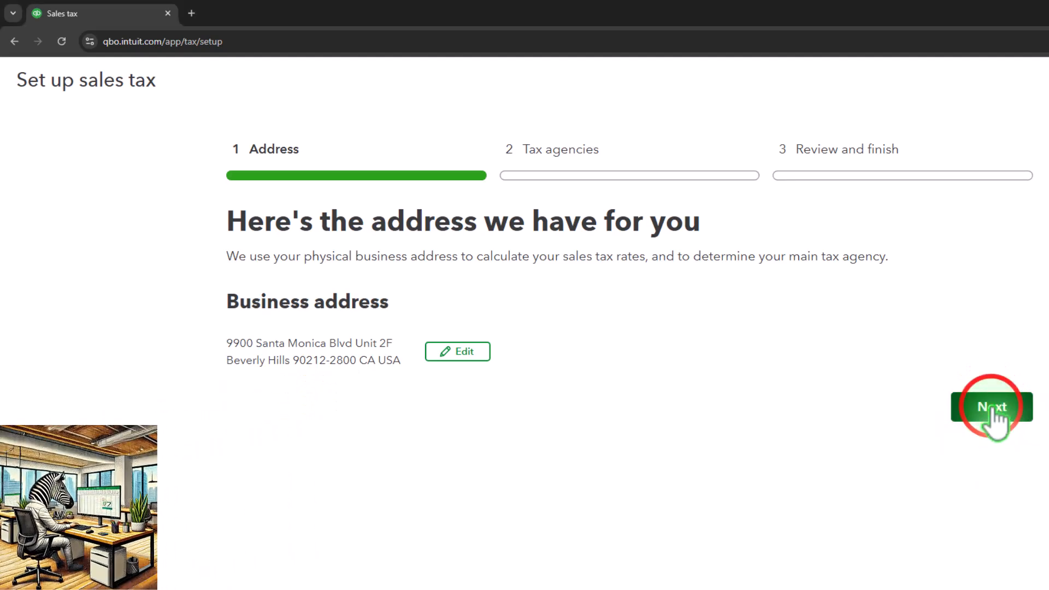
click(993, 411)
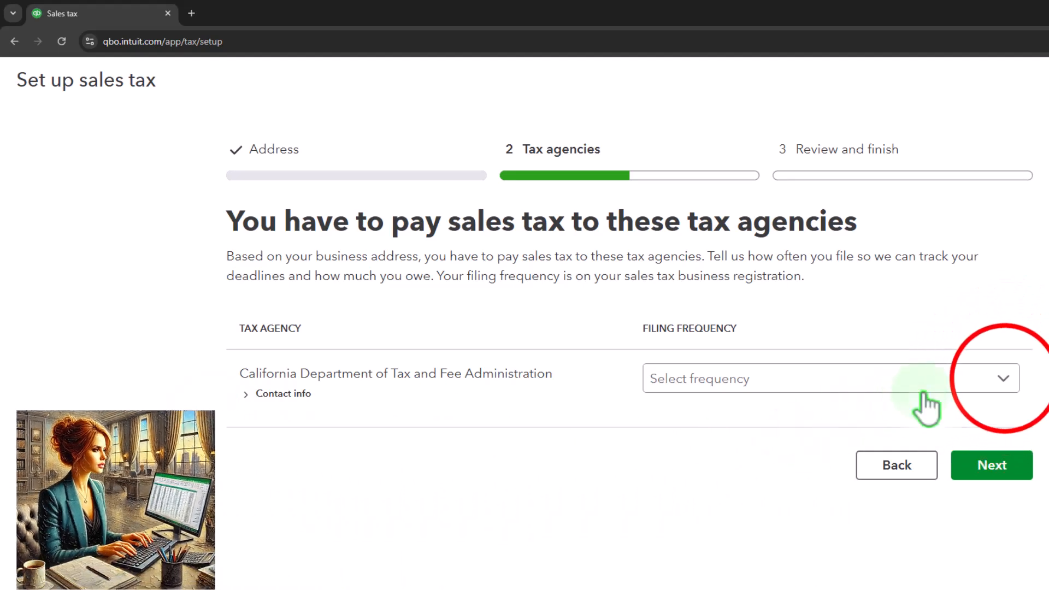
click(1004, 378)
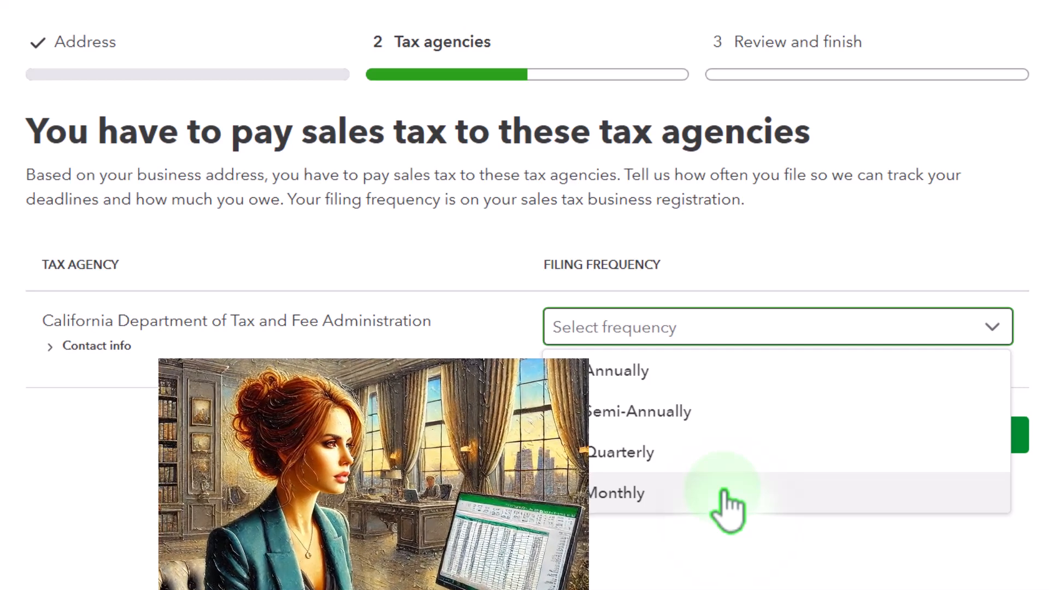
click(643, 494)
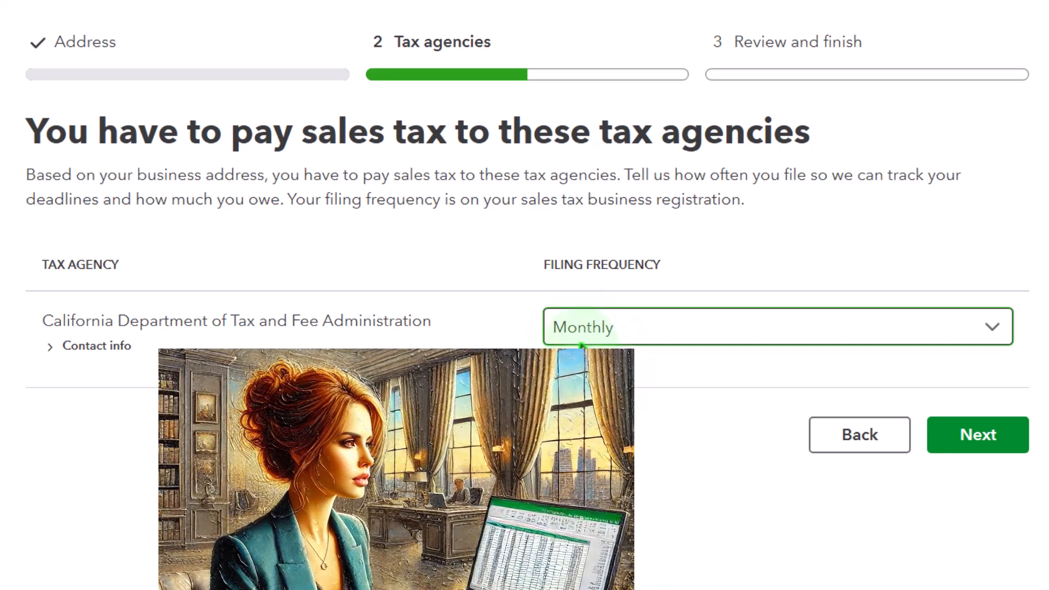
click(959, 440)
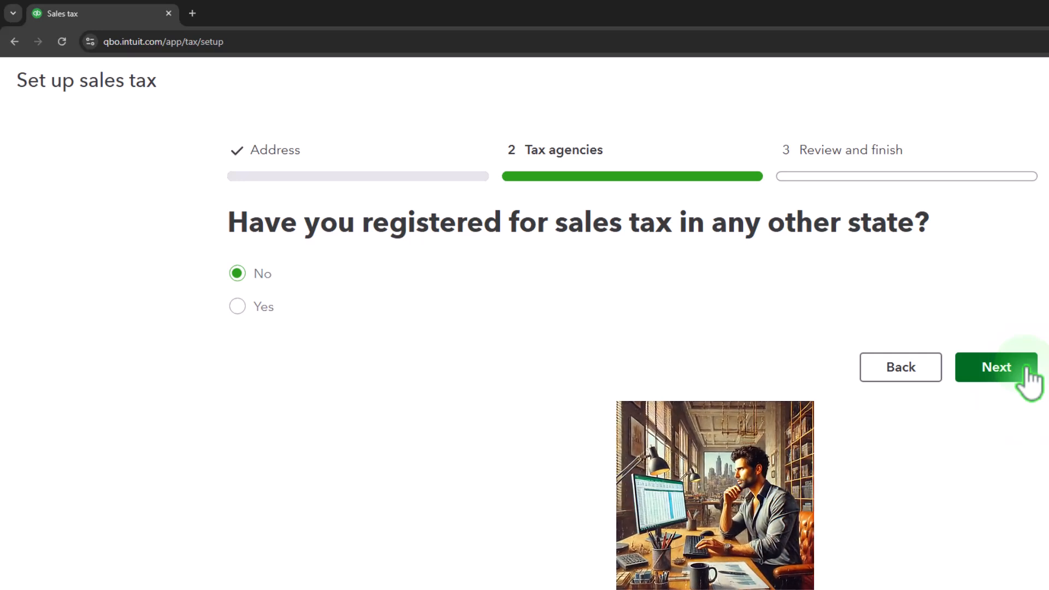
- Keep No for sales tax registration in other states and finish the automated sales tax setup
click(1027, 375)
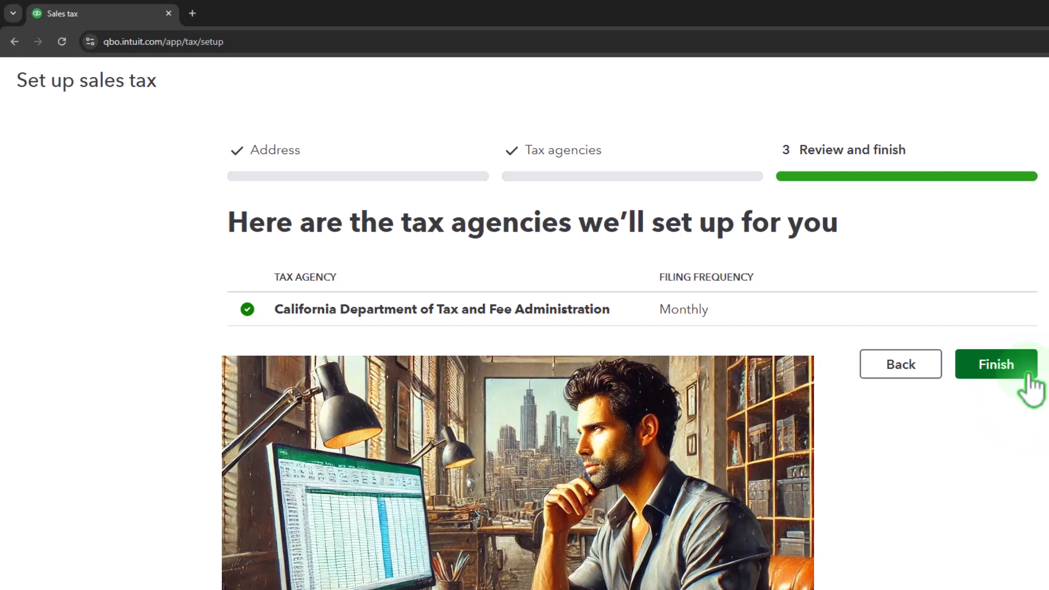
click(1027, 375)
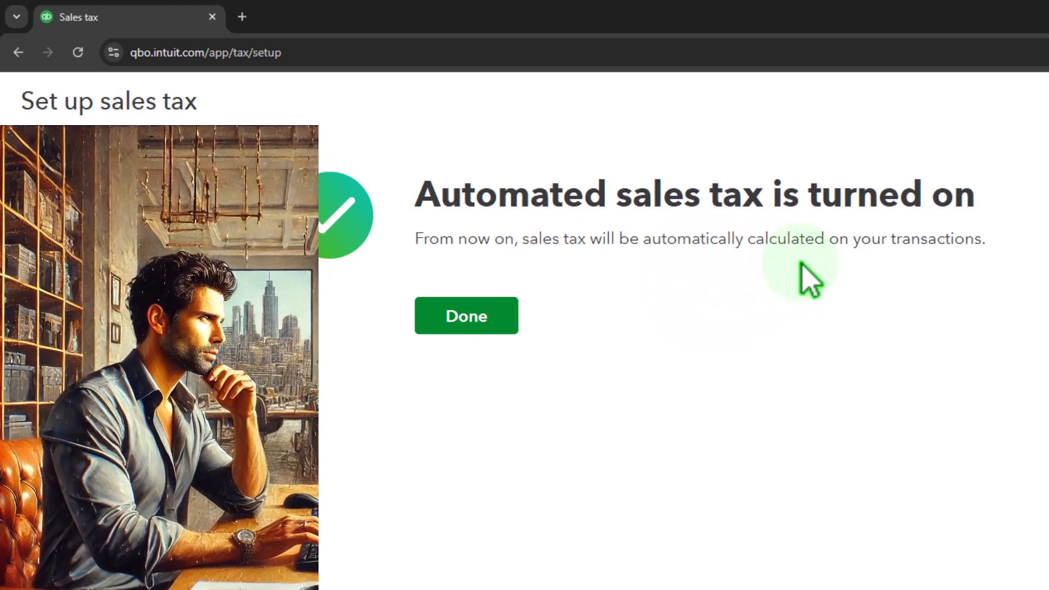
click(512, 323)
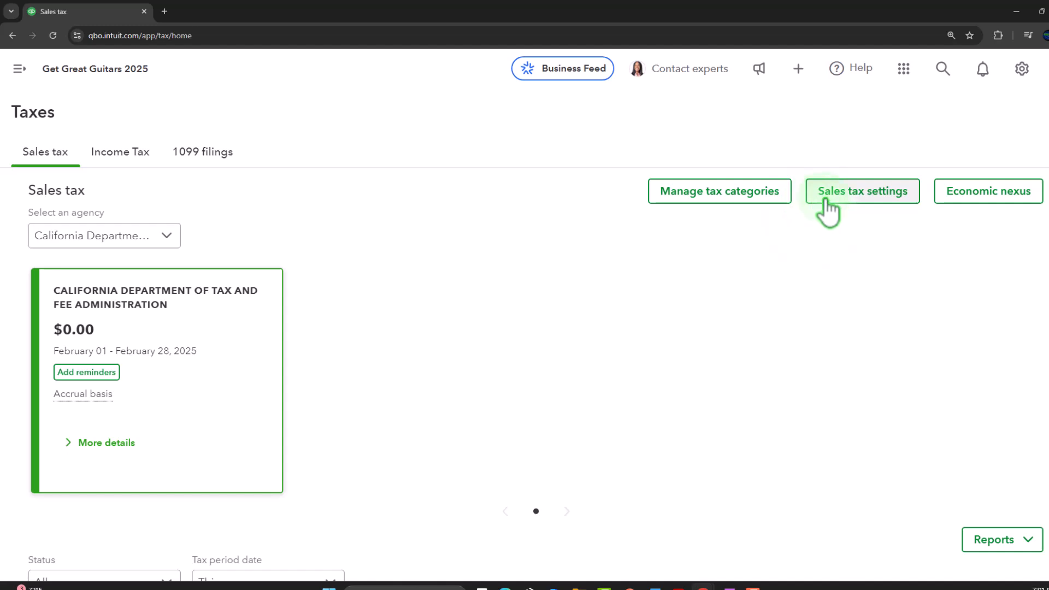
- Open the sales tax settings and look over the California tax agency's entry
click(825, 199)
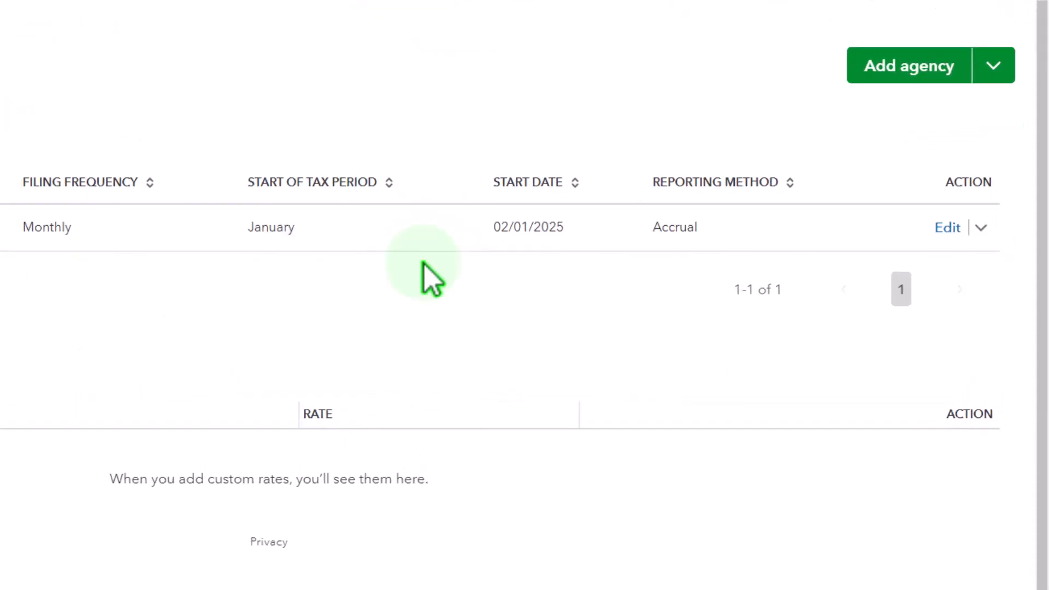
click(974, 221)
click(372, 329)
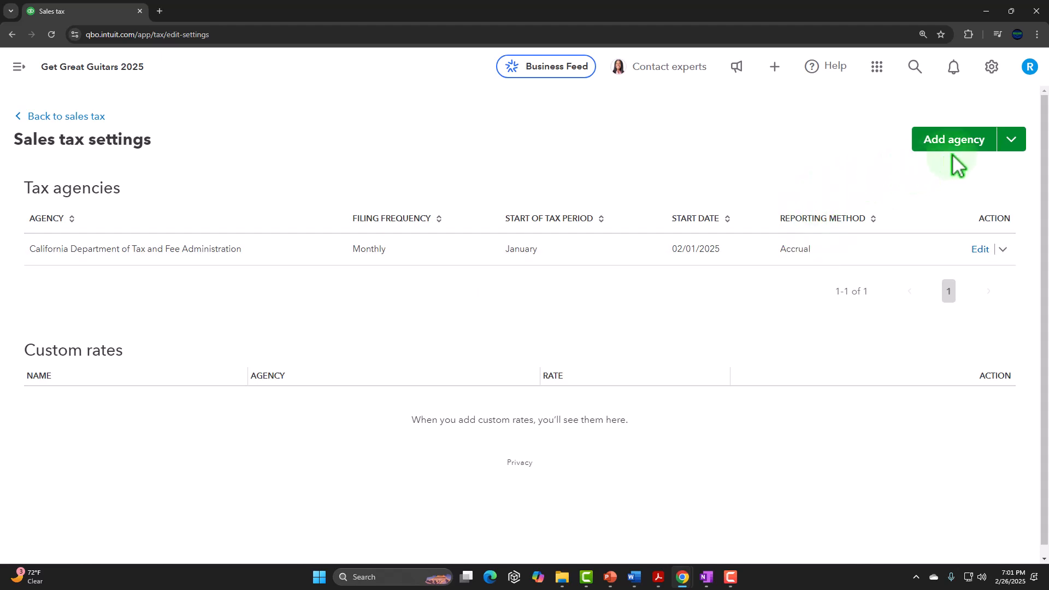
- Fill in a combined custom rate named CA Sales Tax with State 4% and Local 1%, both under the California Department of Tax and Fee Administration
click(1003, 143)
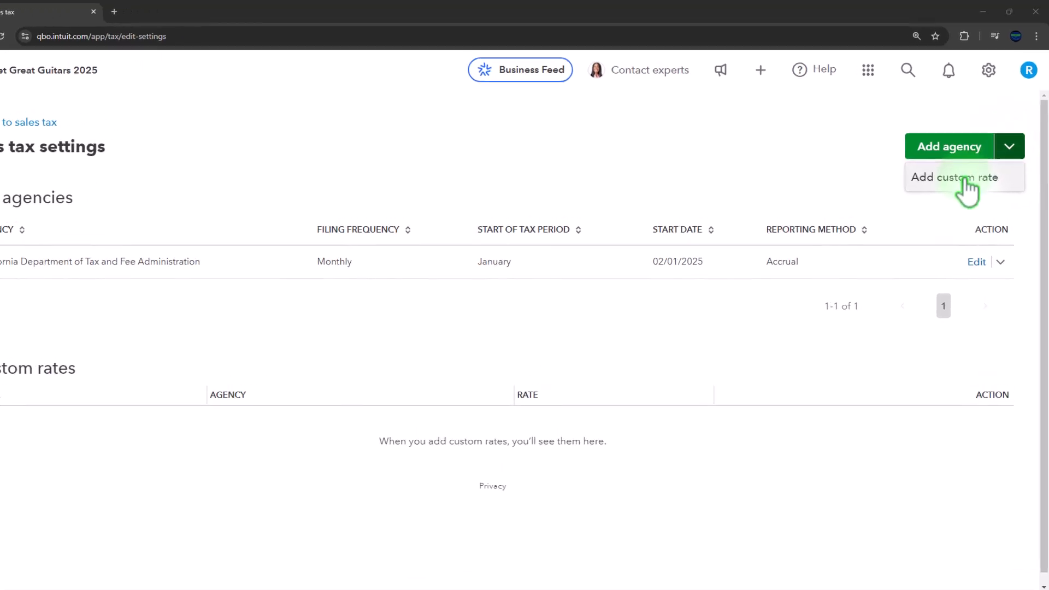
click(928, 261)
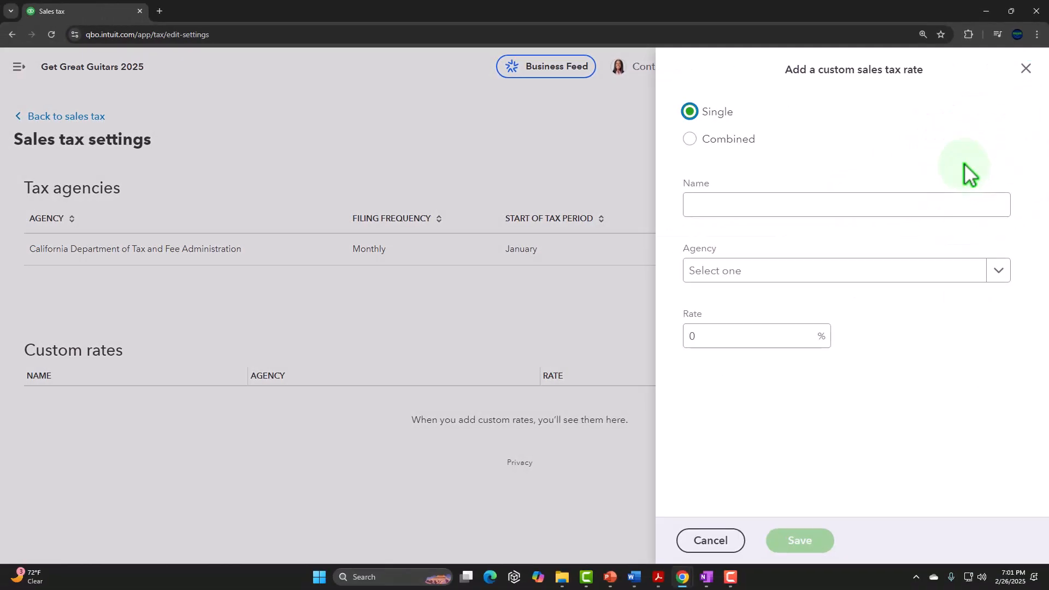
click(621, 165)
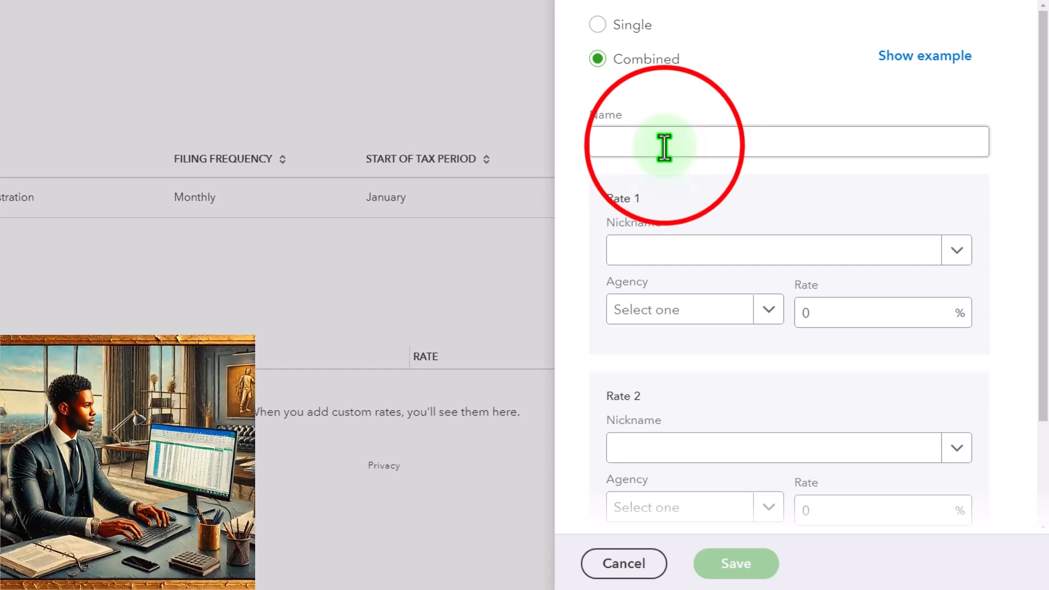
click(664, 147)
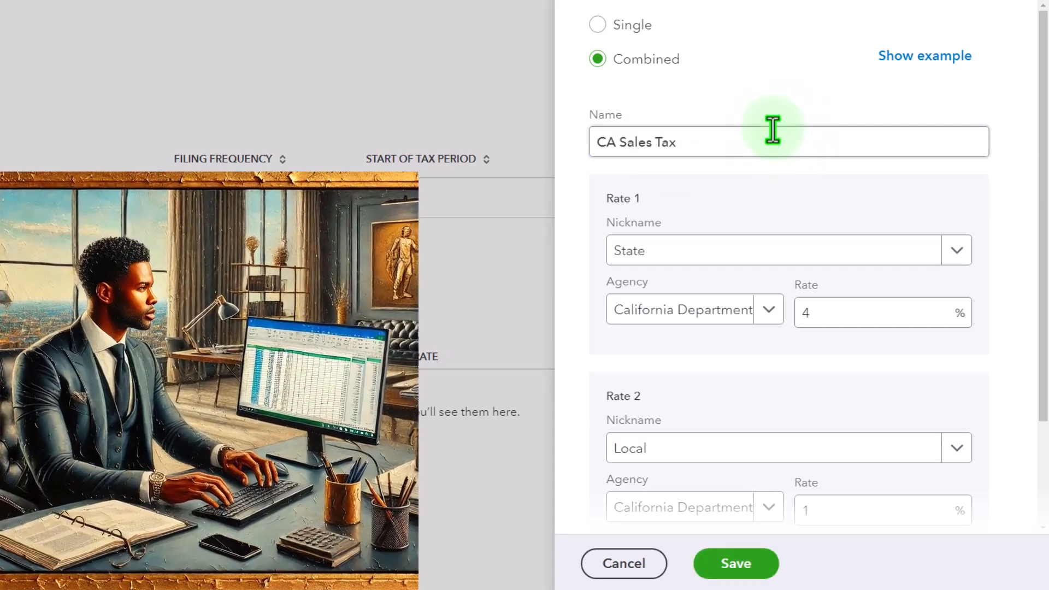
- Review the nickname, agency options and percentage of both component rates in the custom rate form
click(631, 216)
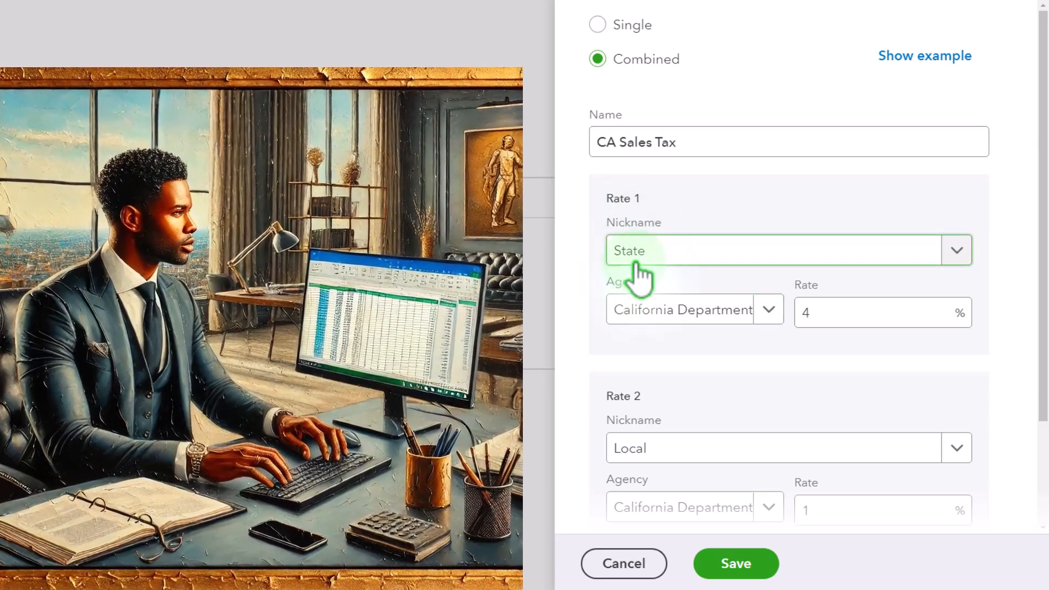
click(636, 322)
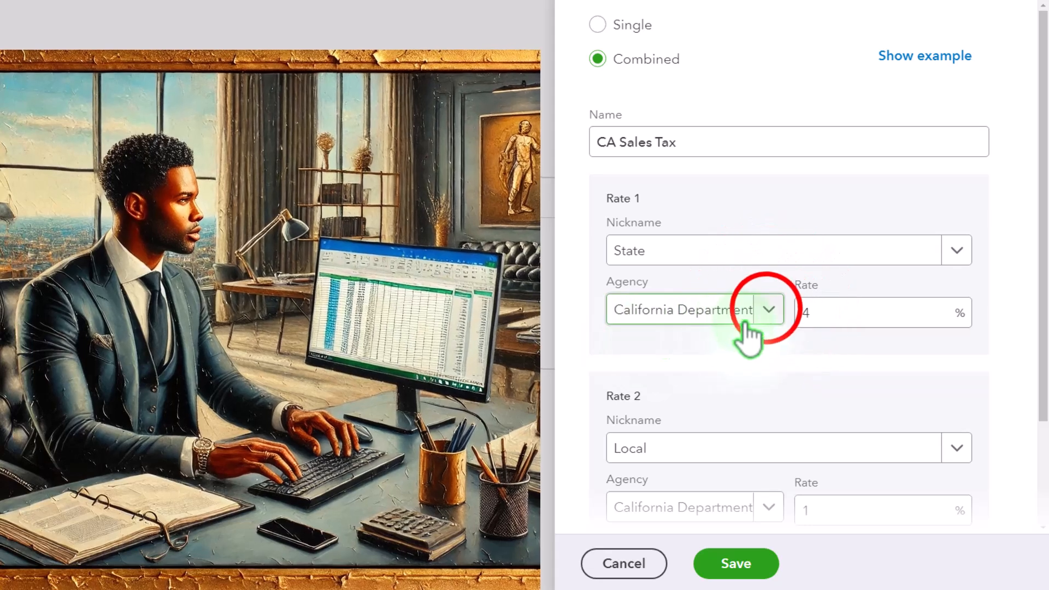
click(769, 311)
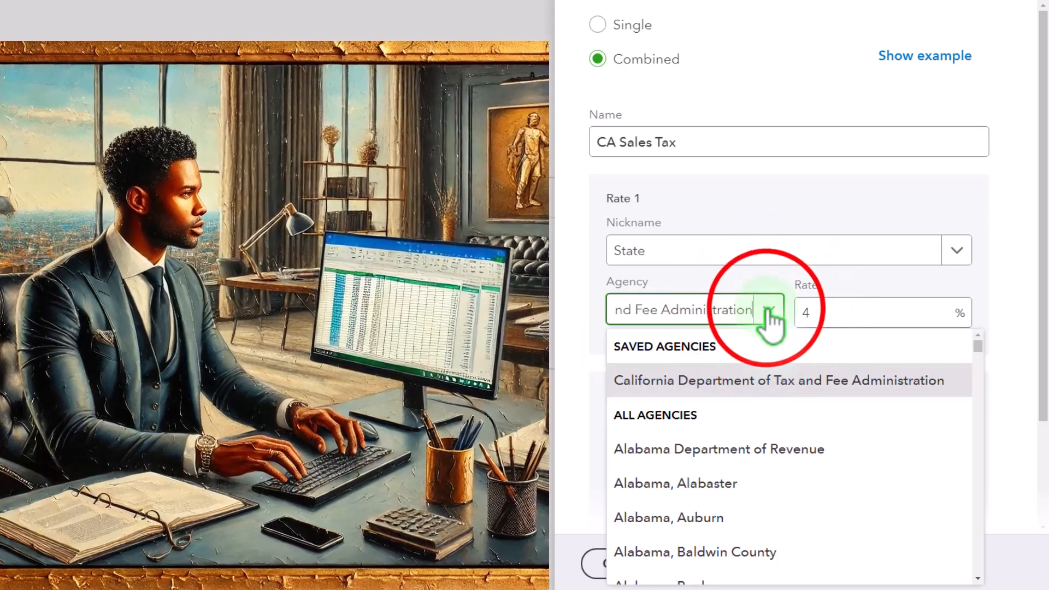
click(768, 311)
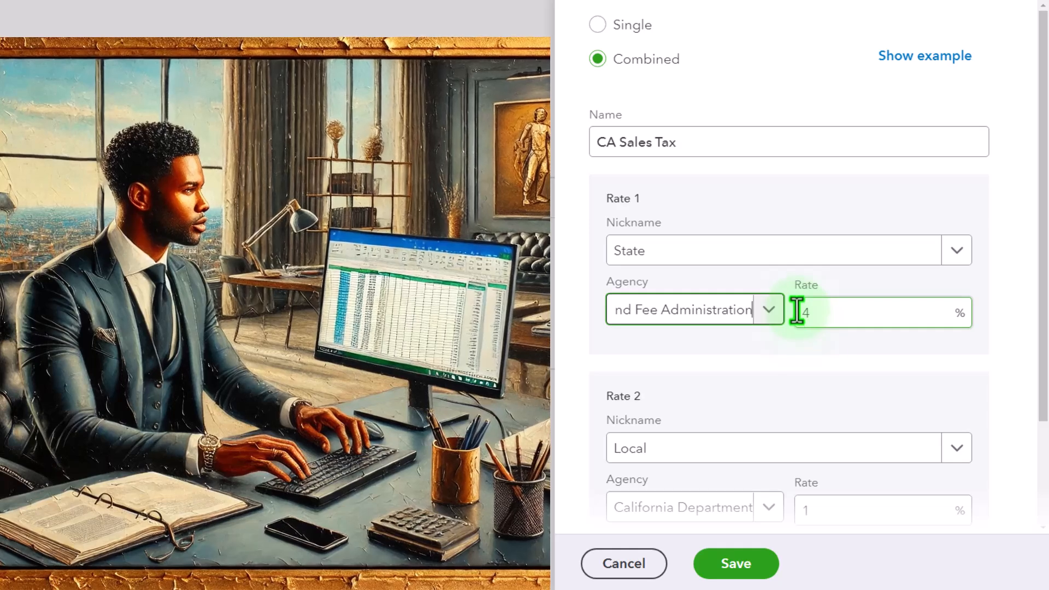
scroll(797, 311, down, 3)
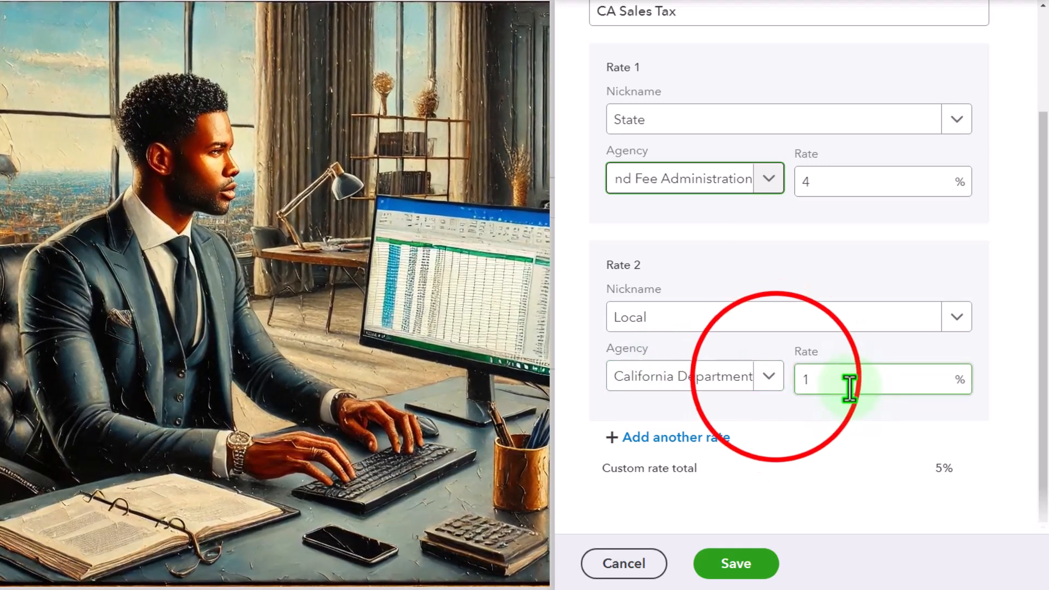
click(769, 376)
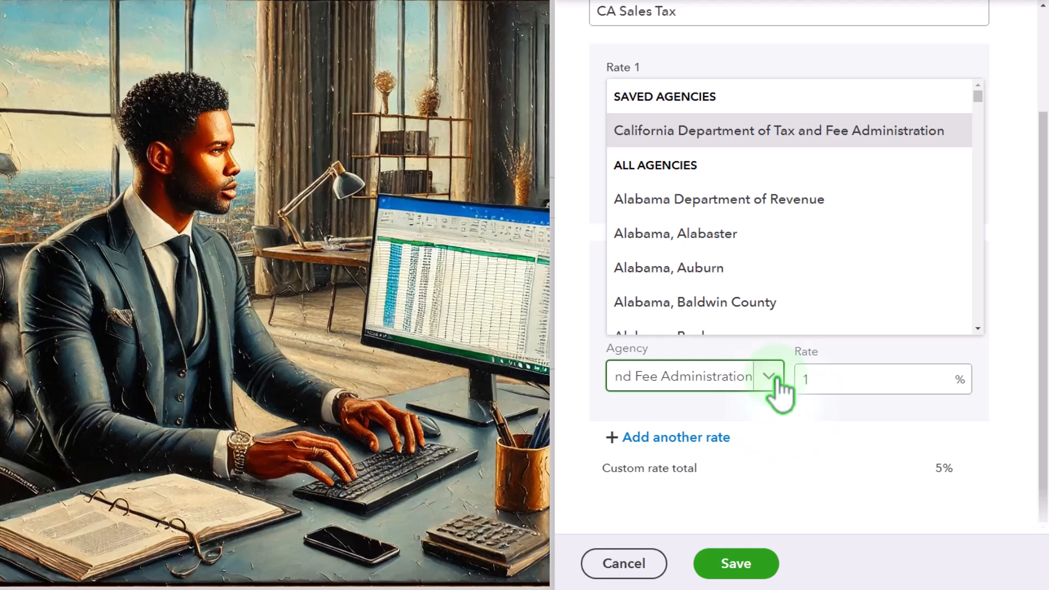
click(768, 376)
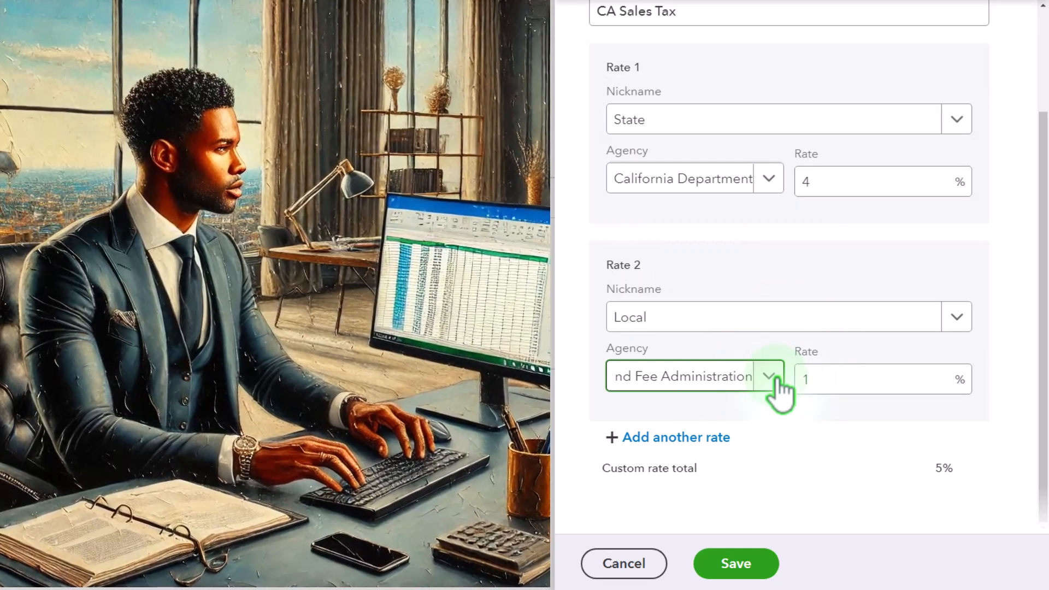
click(827, 196)
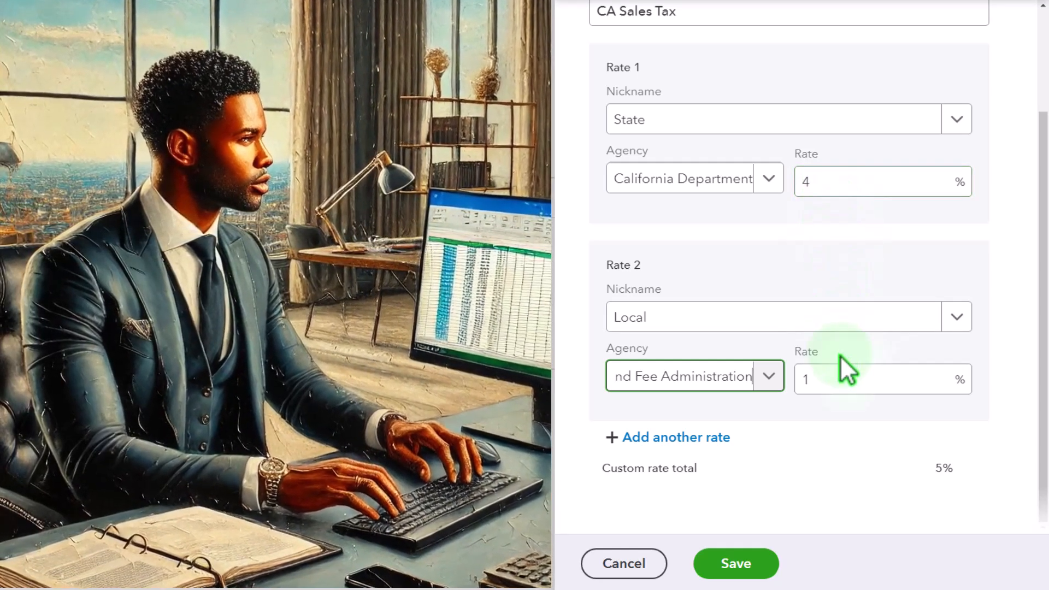
click(699, 434)
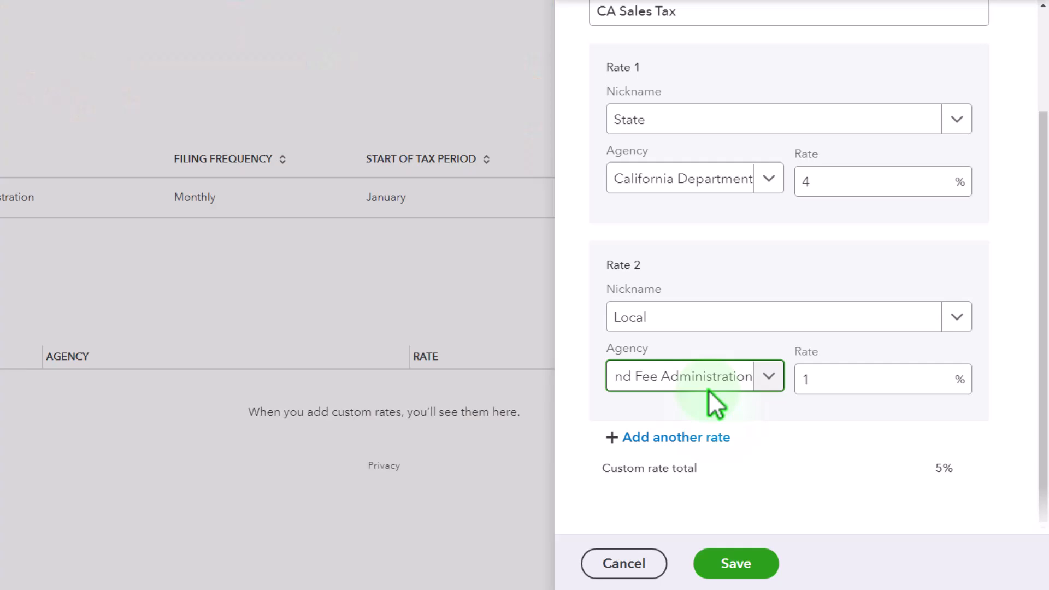
- Save the CA Sales Tax combined custom rate
click(737, 563)
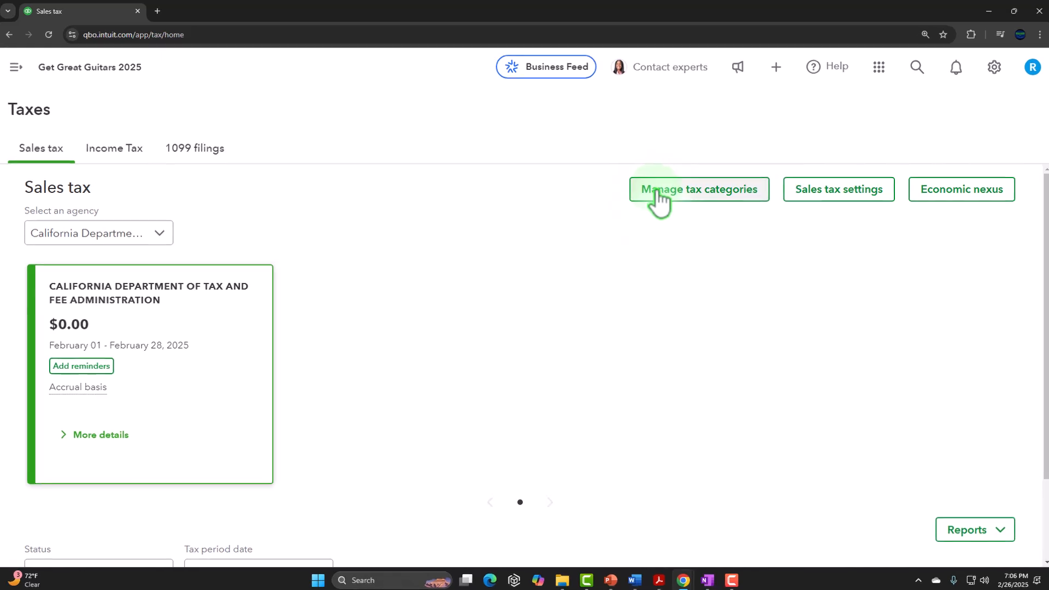
- Open the sales tax category management page and look over the uncategorized products and services
click(655, 190)
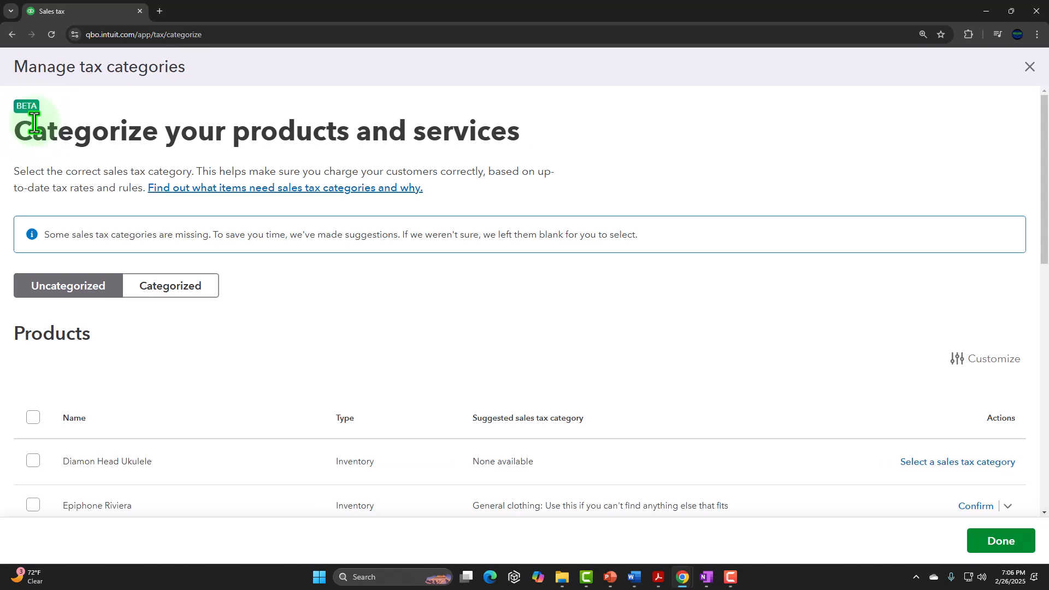
scroll(246, 381, down, 2)
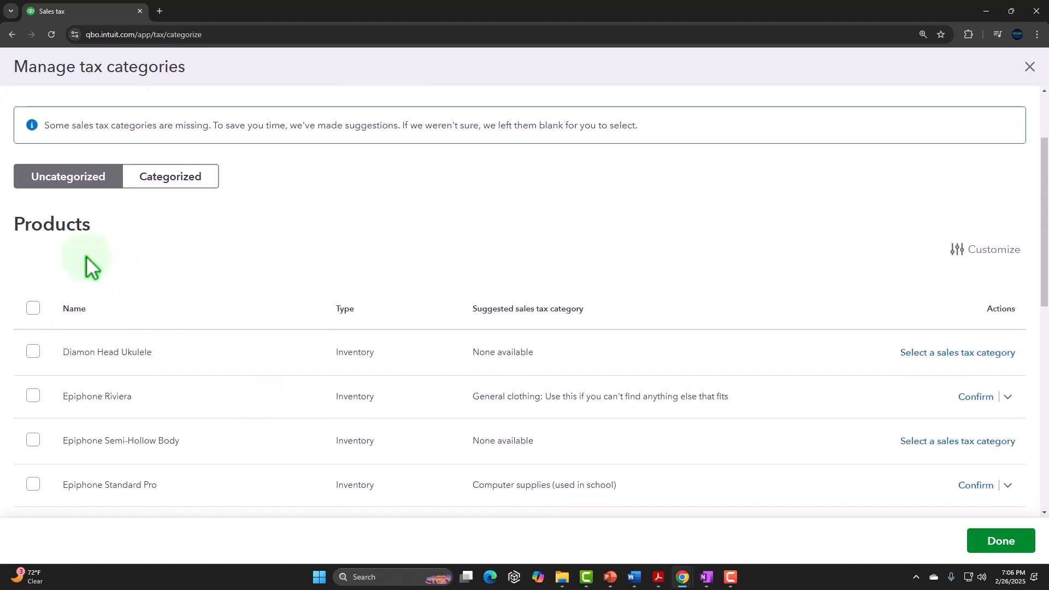
scroll(54, 236, down, 3)
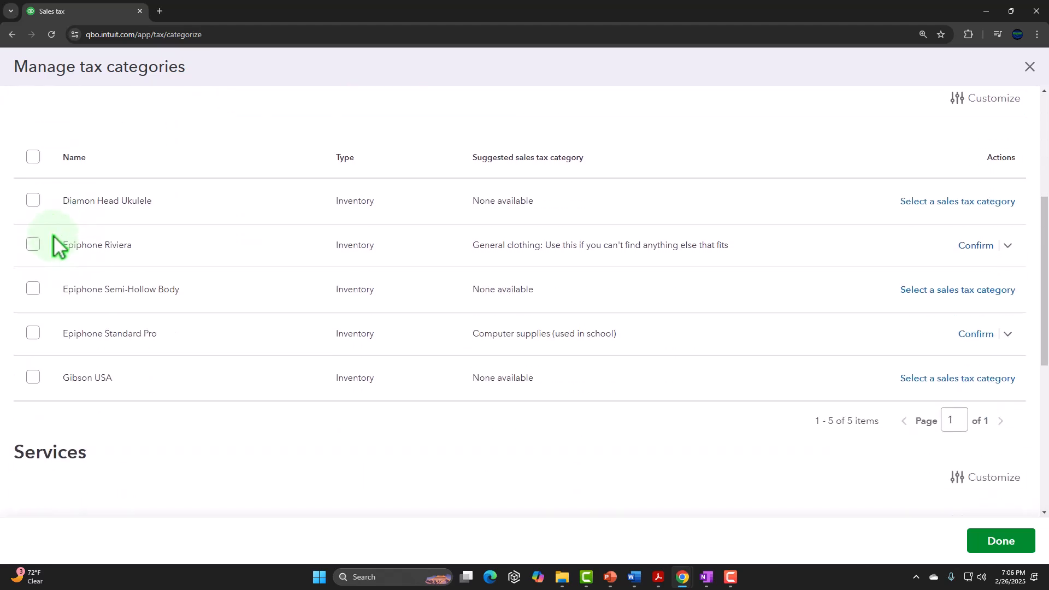
scroll(57, 267, down, 3)
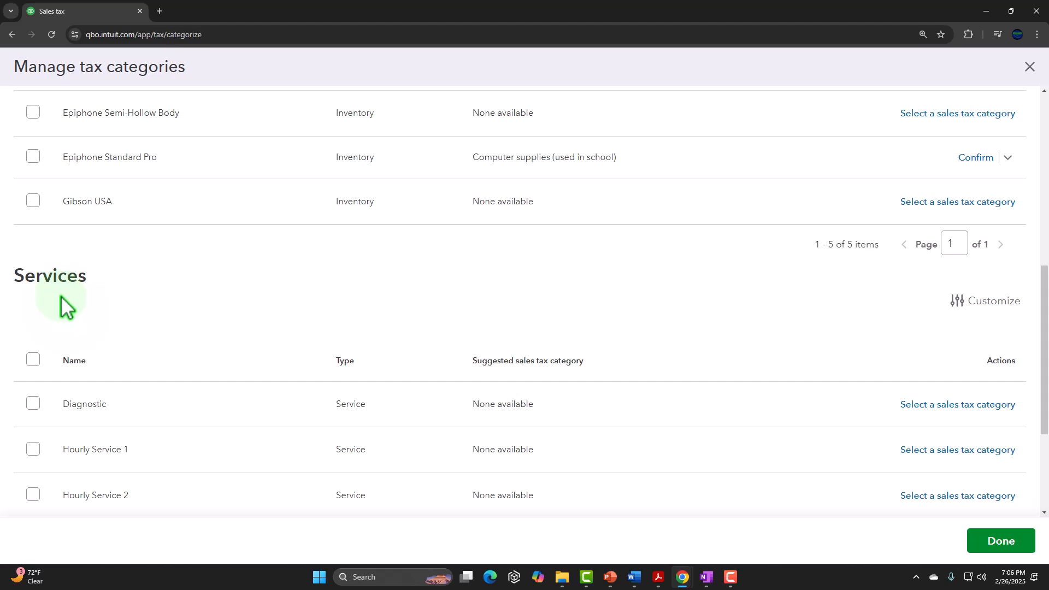
scroll(61, 305, up, 5)
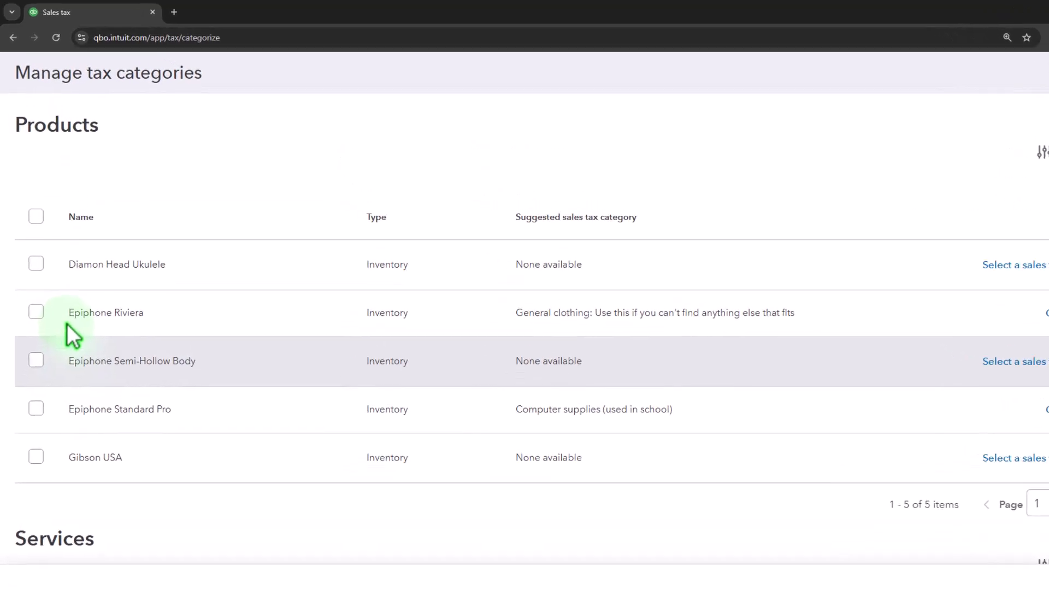
- Assign all five listed products the Retail sales tax category "Taxable retail Items not applying the Florida local surtax cap, seller takes full responsibility for qualifying"
click(48, 291)
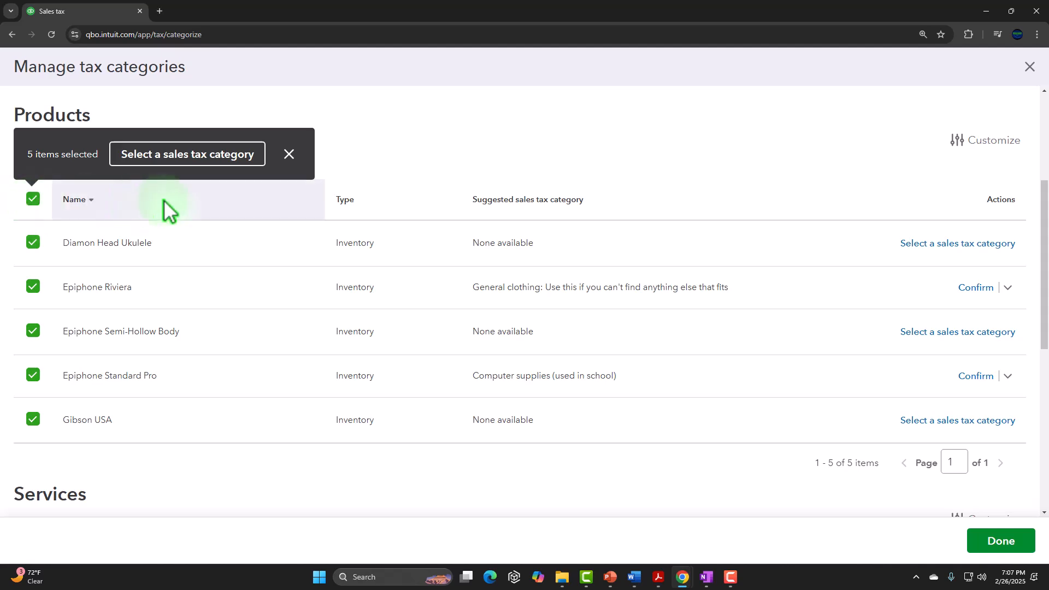
click(226, 160)
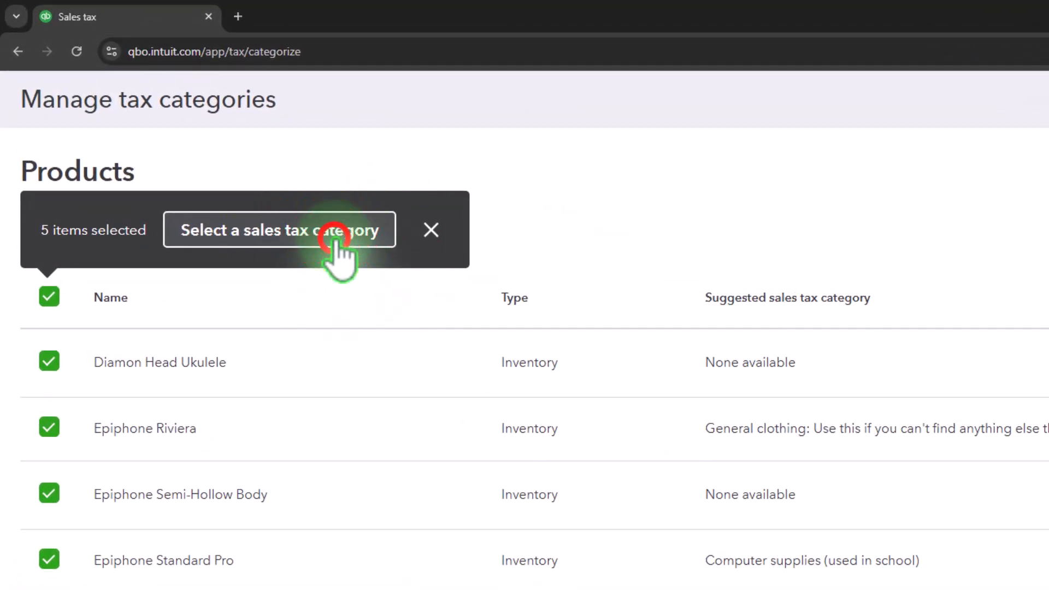
click(325, 232)
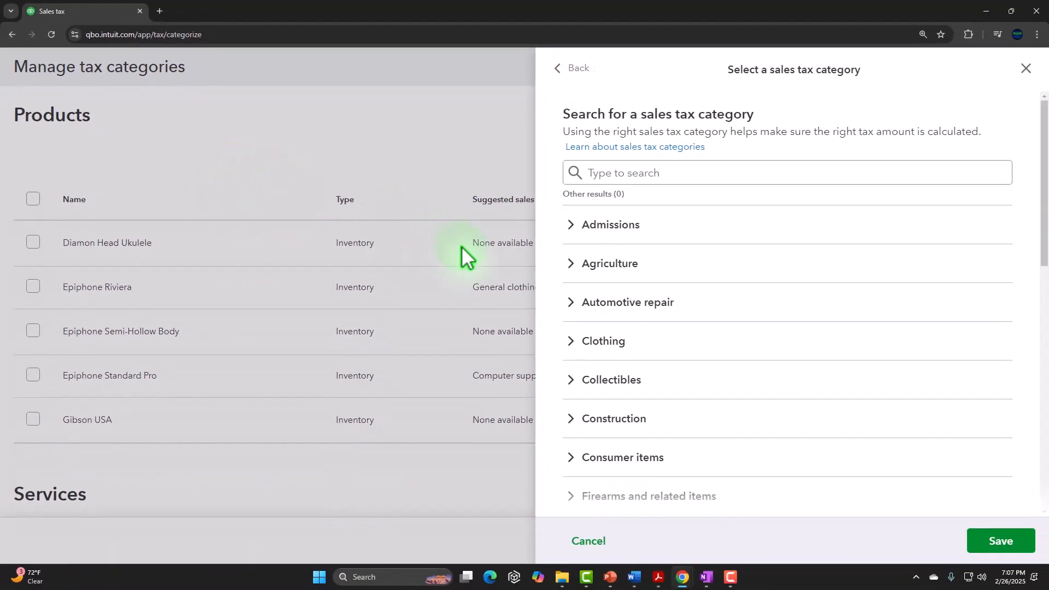
scroll(693, 290, down, 3)
scroll(646, 323, down, 8)
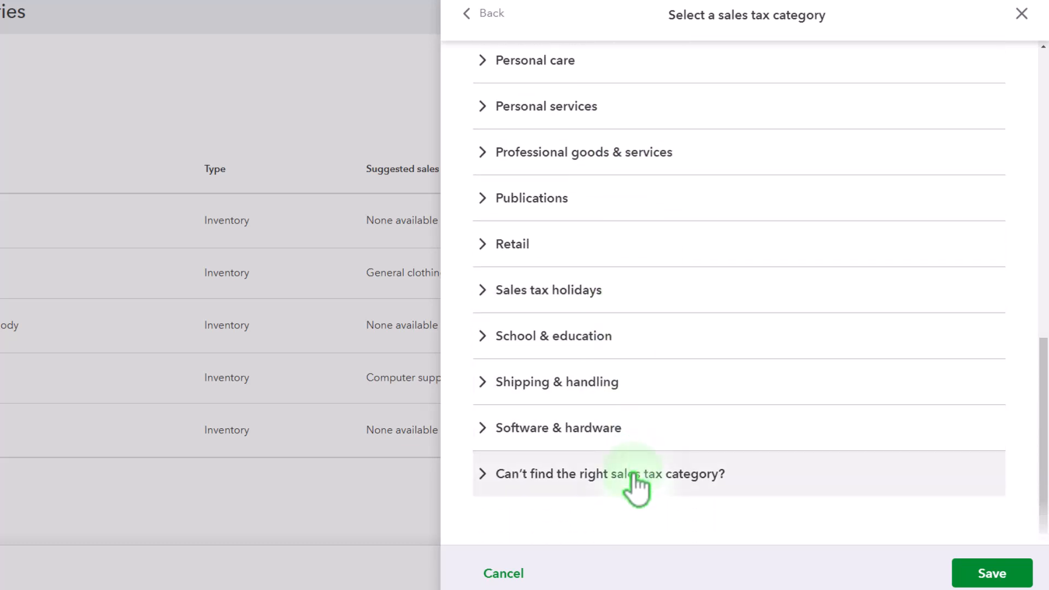
click(487, 257)
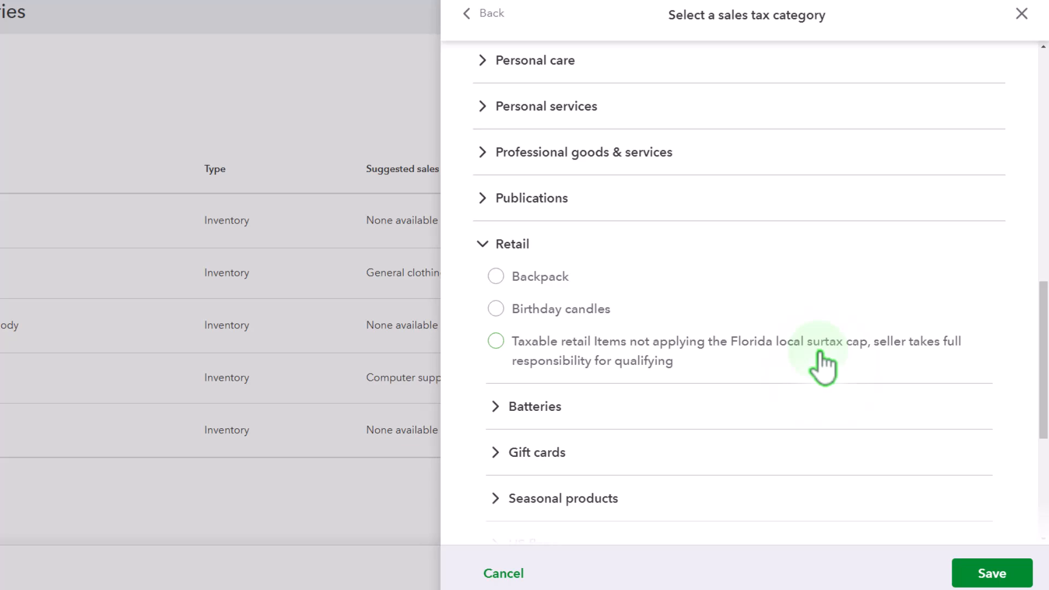
click(495, 341)
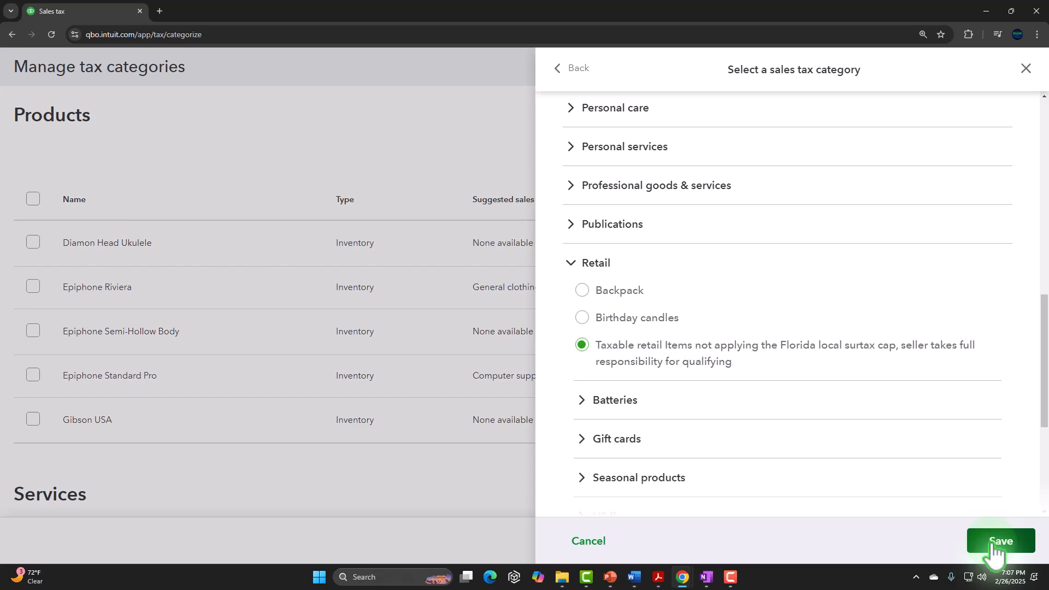
click(991, 542)
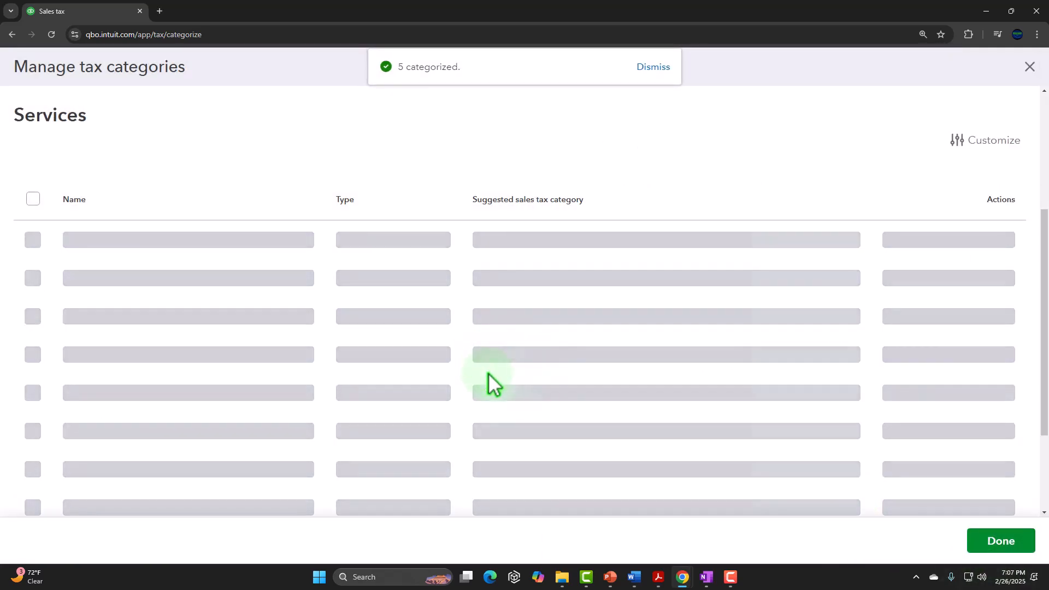
- Look over the services that are still uncategorized and close the tax category management page
scroll(440, 365, down, 1)
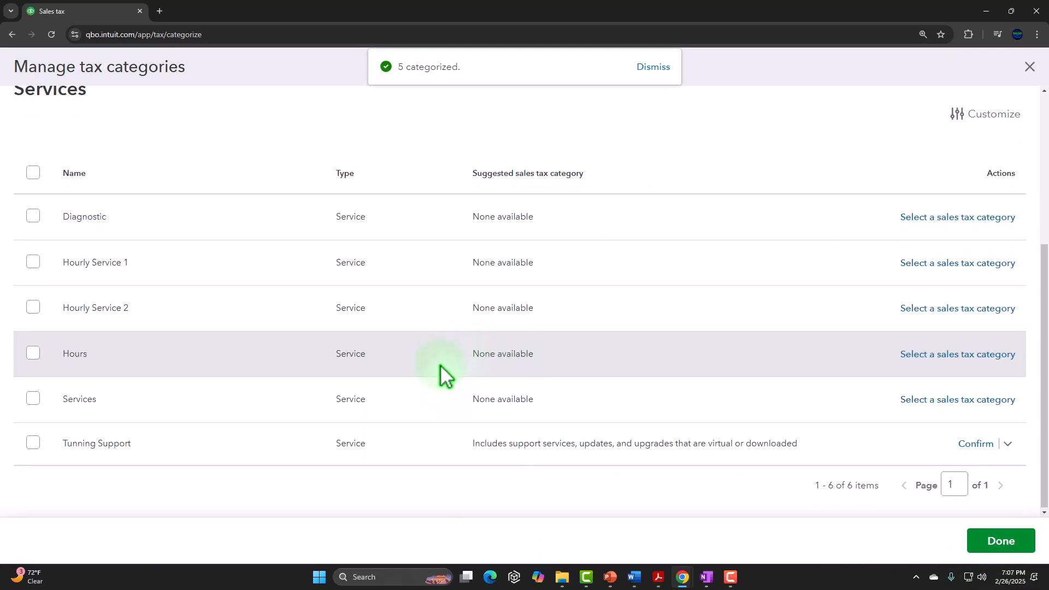
scroll(264, 472, up, 5)
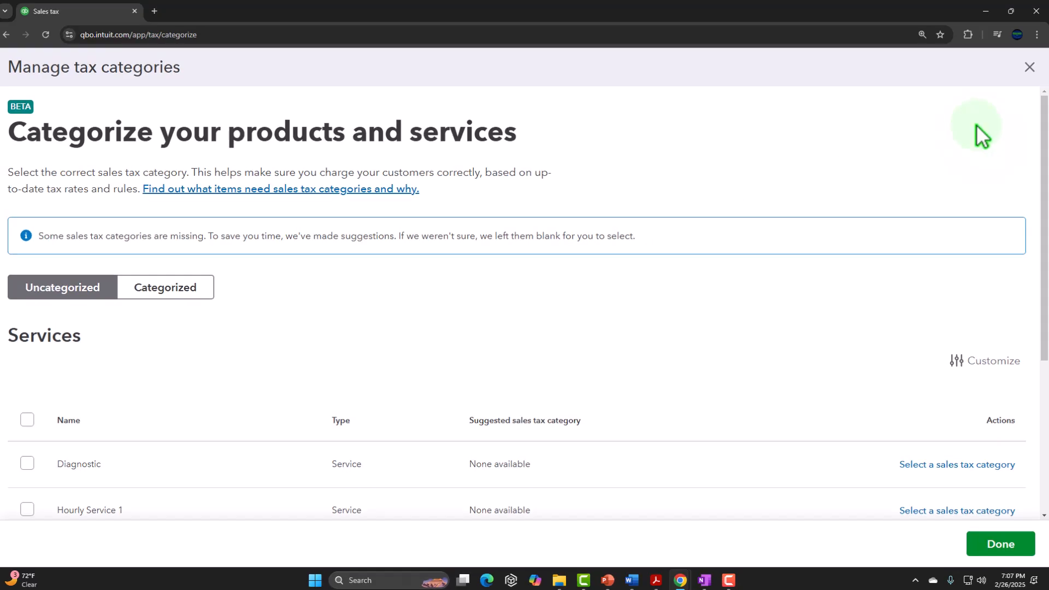
click(1029, 67)
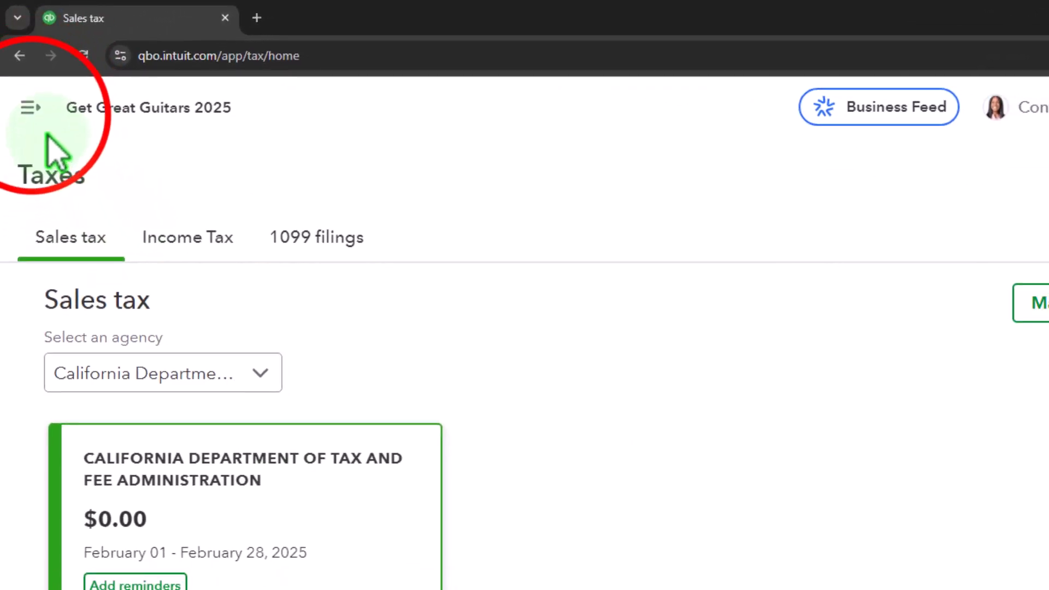
- Go to the Products & services list in the Sales area and collapse the navigation menu
click(31, 108)
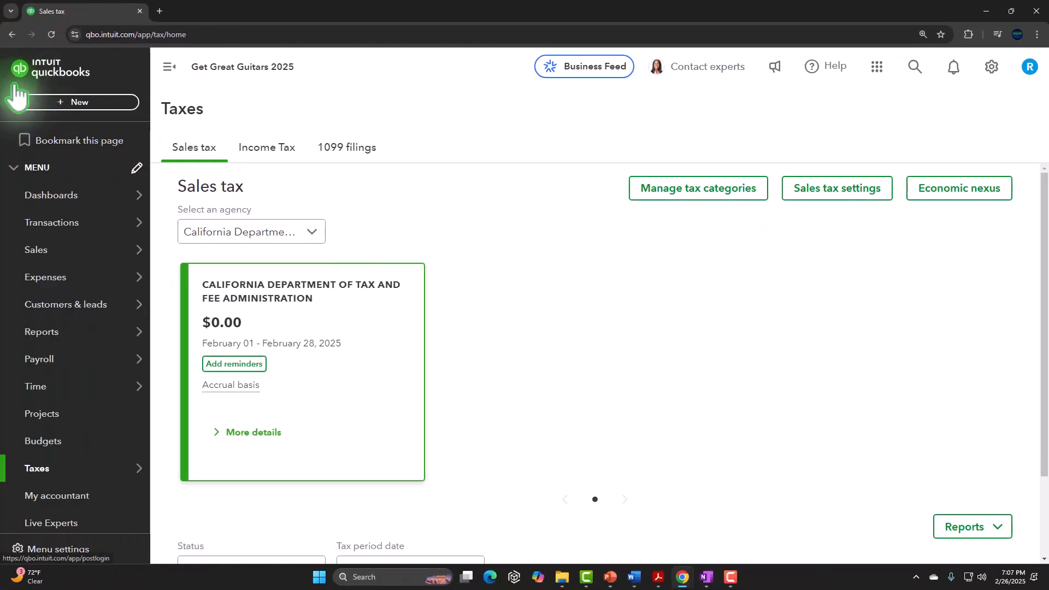
mouse_move(25, 257)
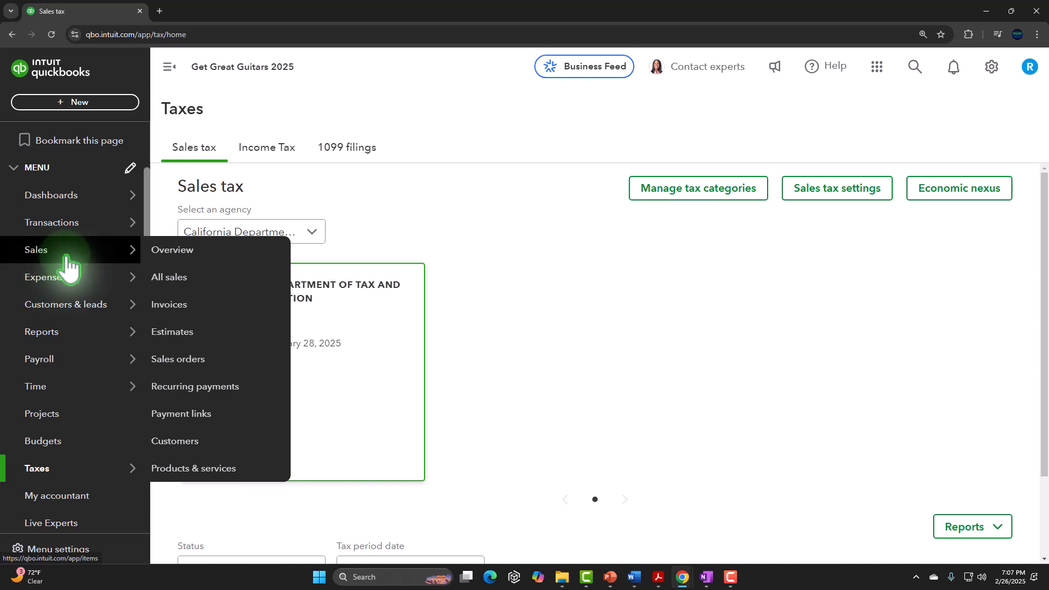
click(66, 256)
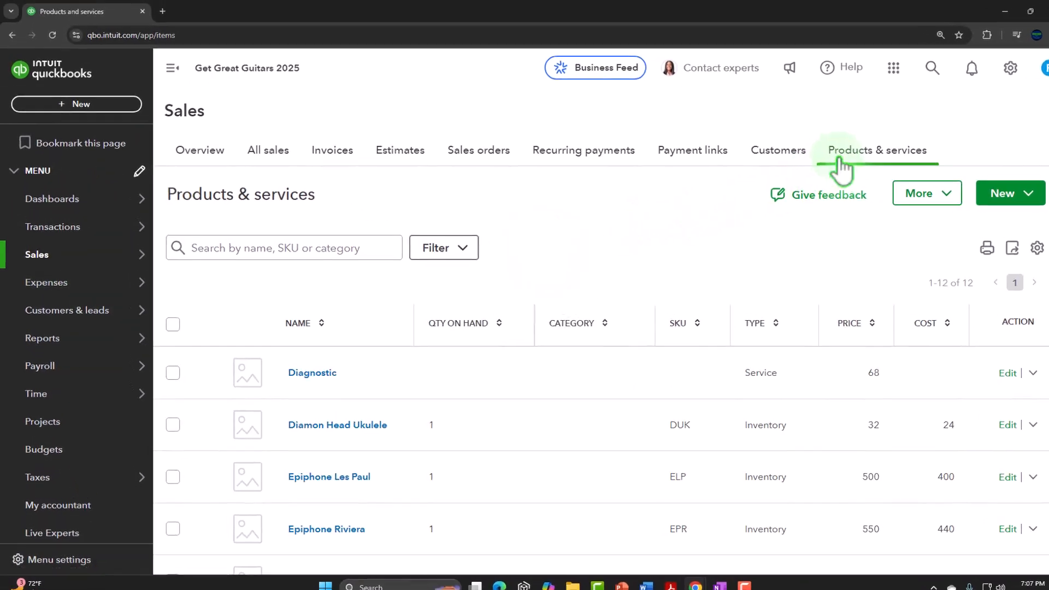
click(260, 102)
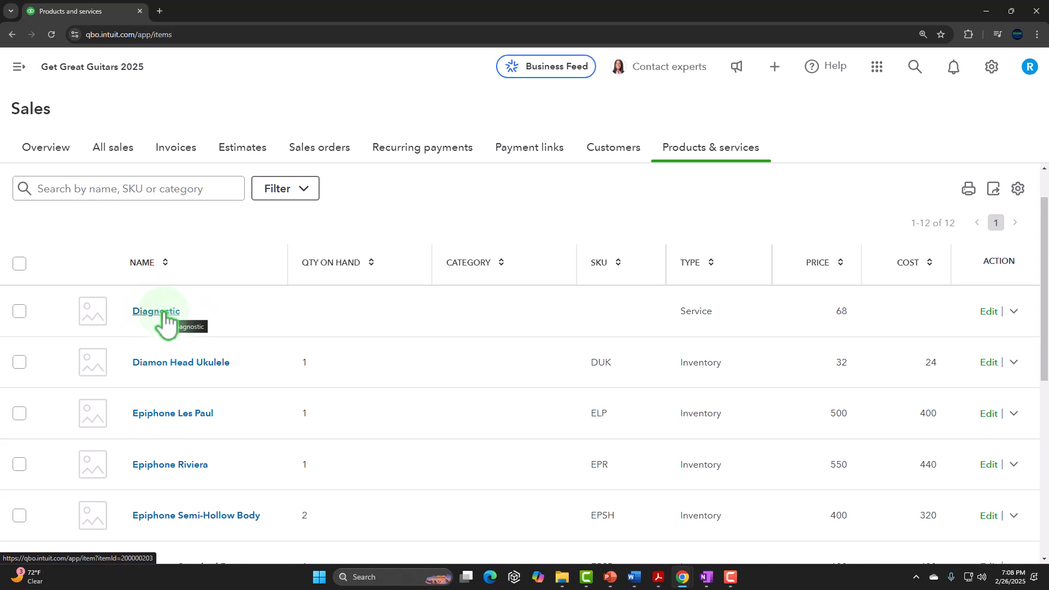
- Open the Diamon Head Ukulele details page, check its basic and inventory information, and return to the product list
scroll(166, 353, down, 1)
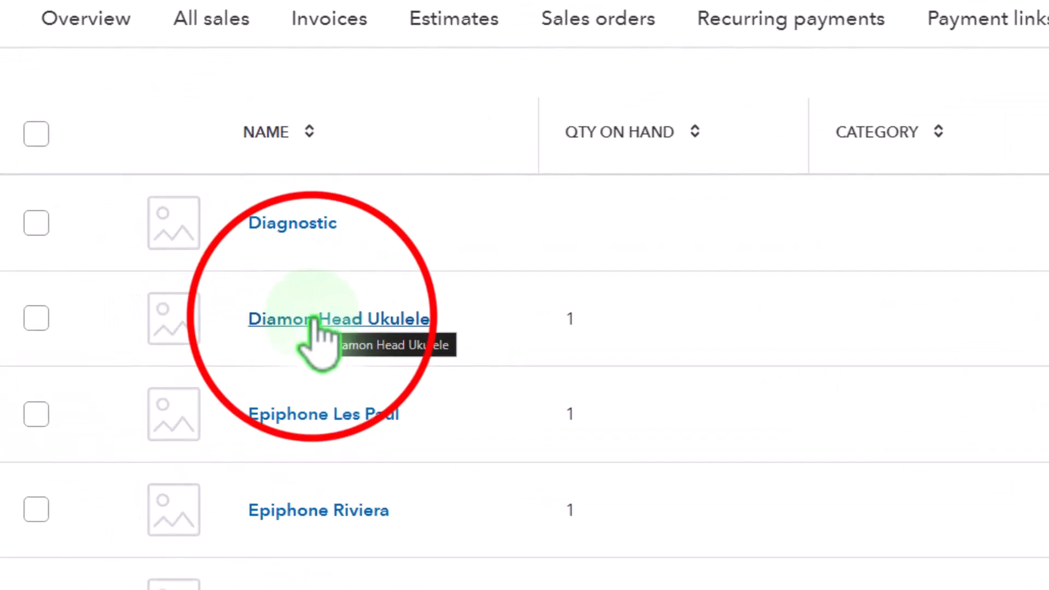
click(321, 321)
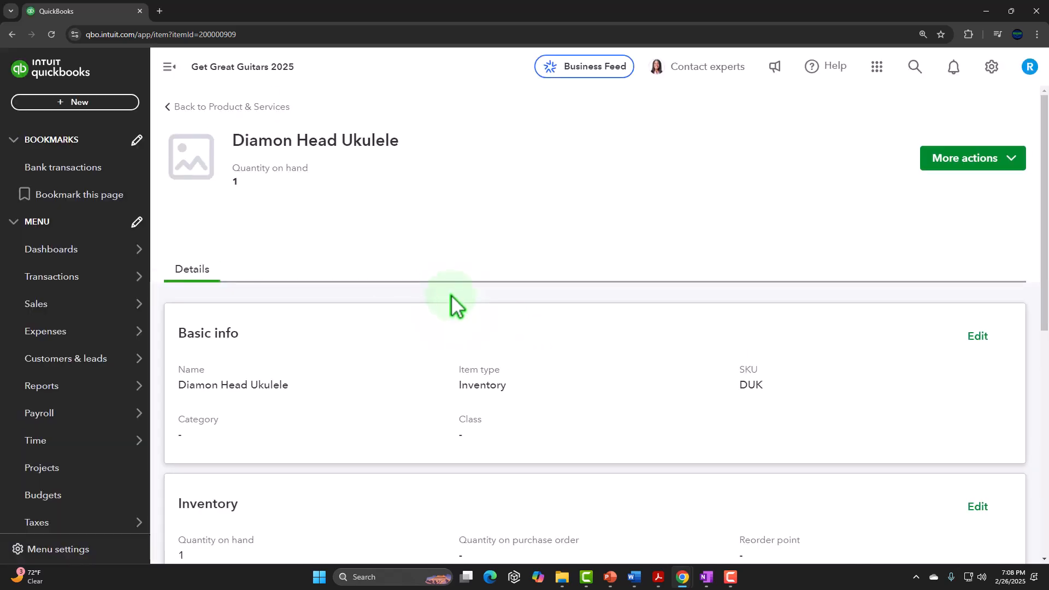
scroll(451, 294, down, 4)
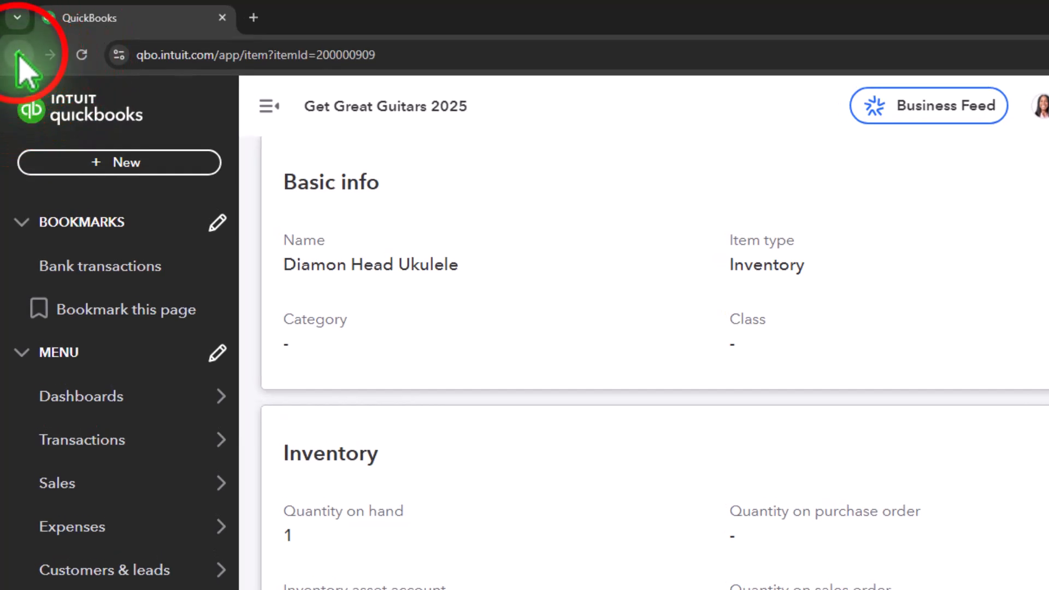
click(20, 54)
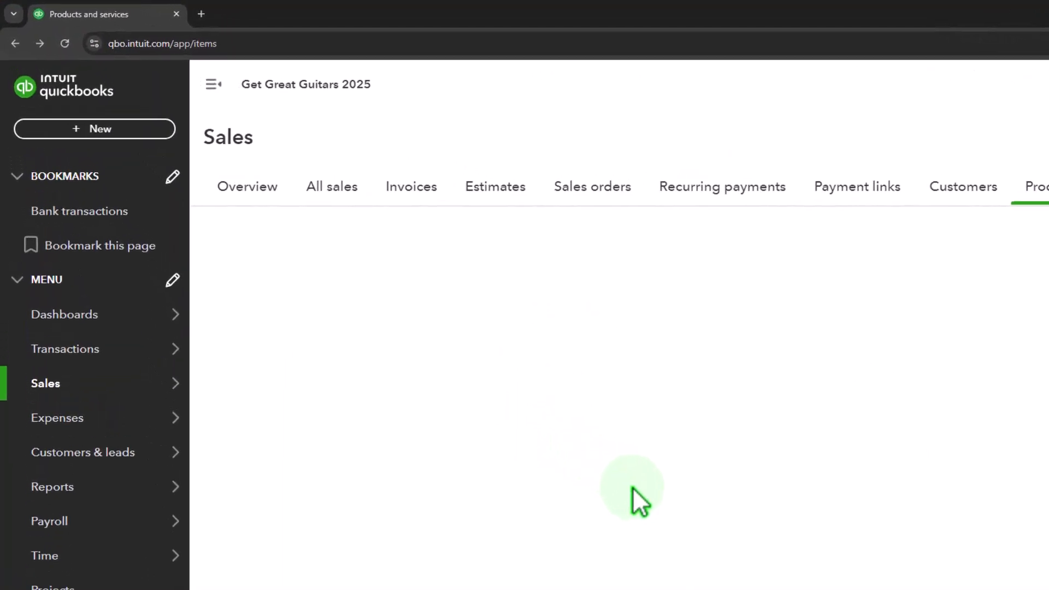
- Open the Diamon Head Ukulele for editing and examine the sales tax category in its sales information
click(222, 88)
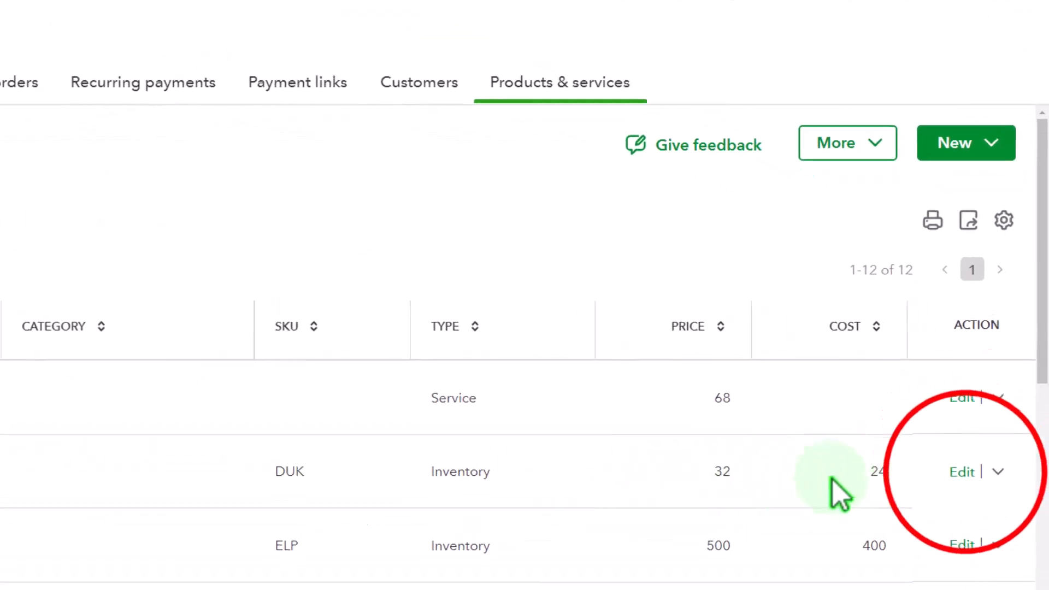
click(962, 472)
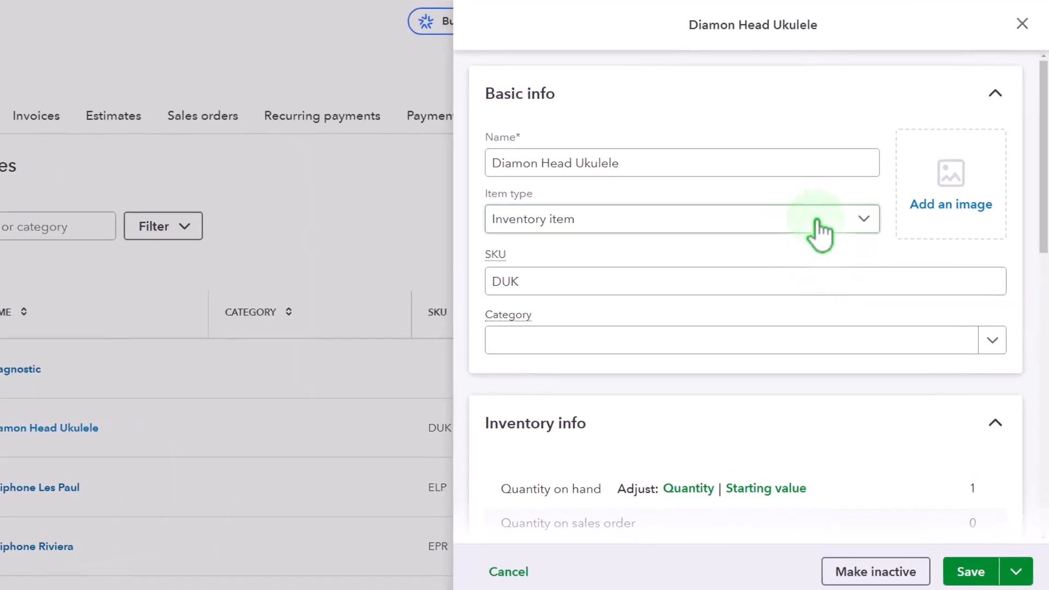
scroll(851, 248, down, 1)
scroll(811, 218, down, 7)
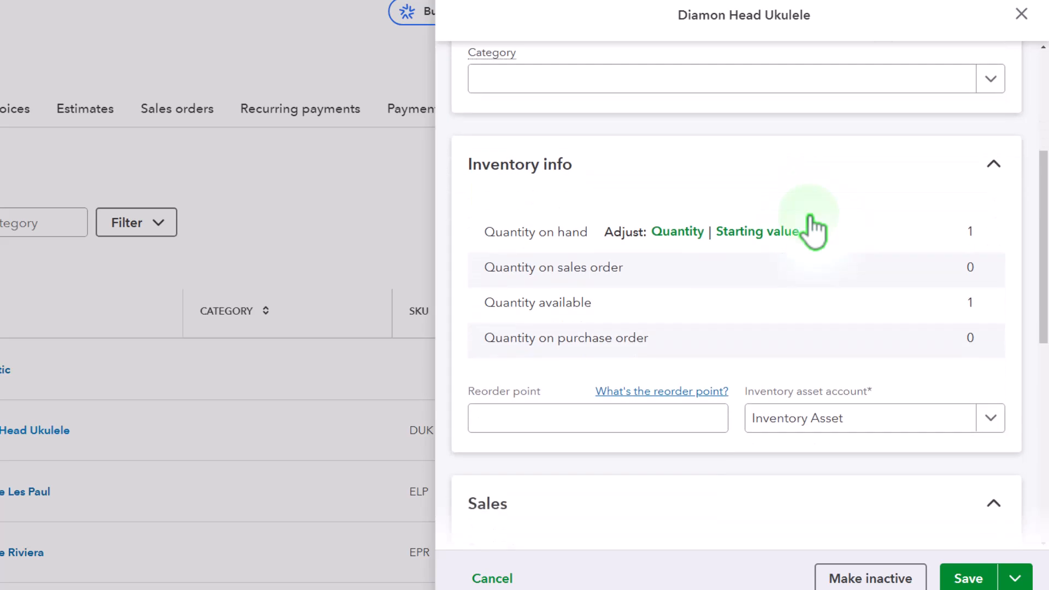
scroll(809, 215, down, 5)
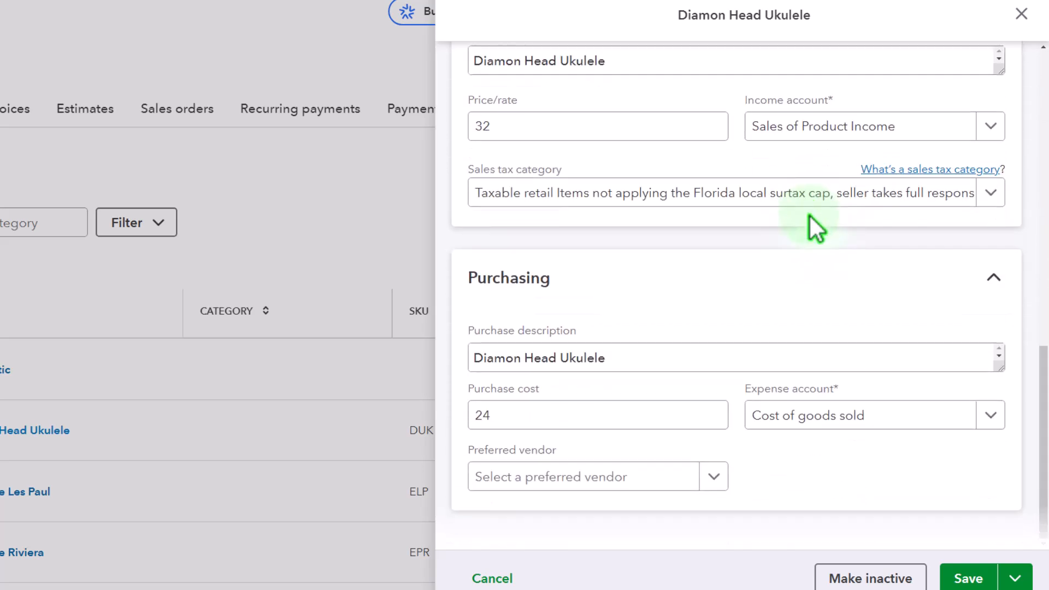
click(786, 353)
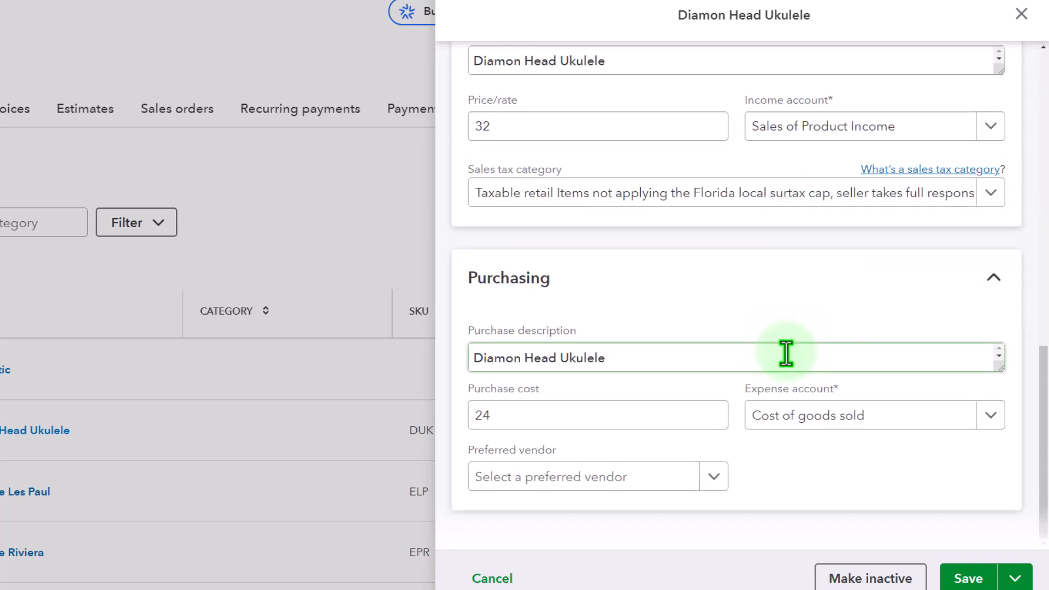
scroll(790, 353, up, 1)
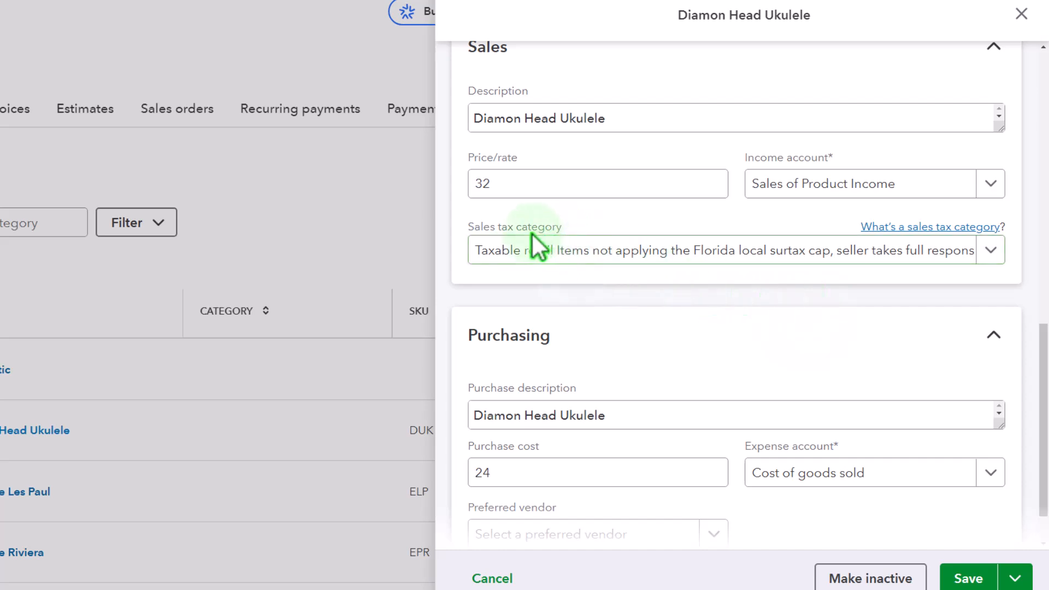
scroll(479, 157, up, 1)
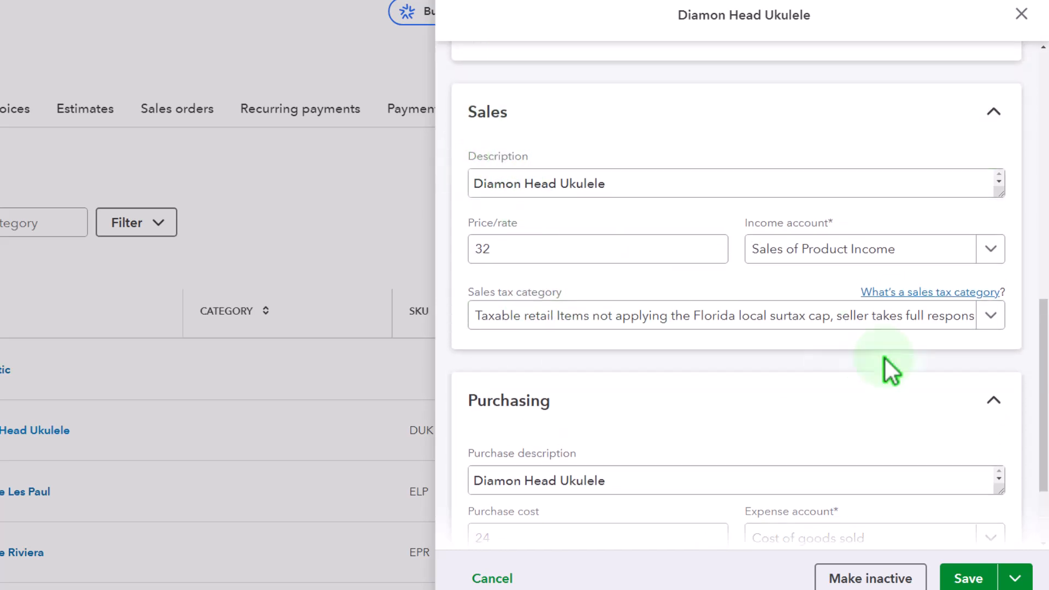
- View the sales tax category choices for the Diamon Head Ukulele and close its form without changing anything
click(892, 318)
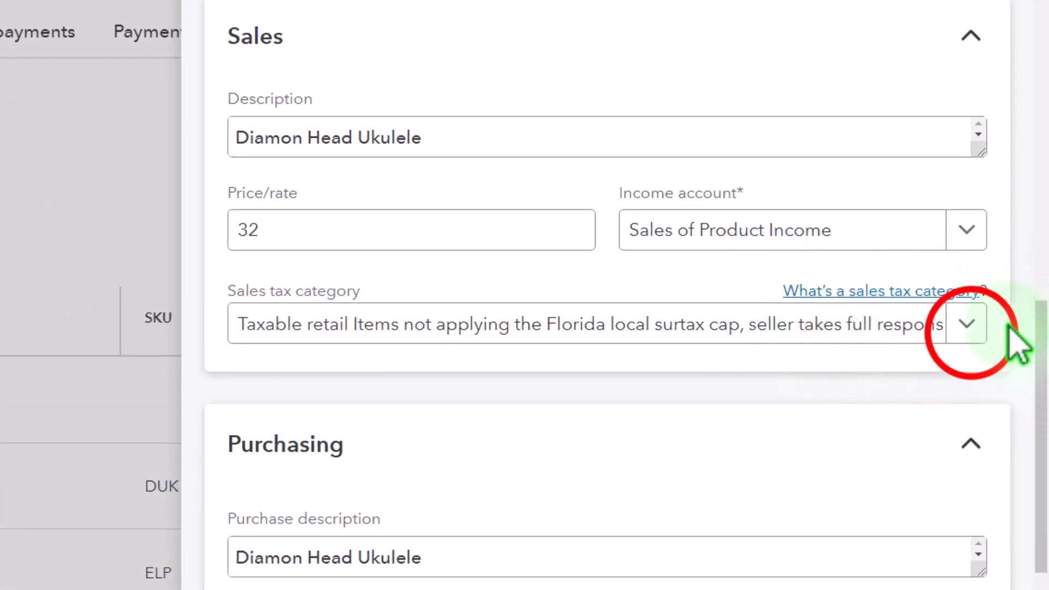
click(970, 328)
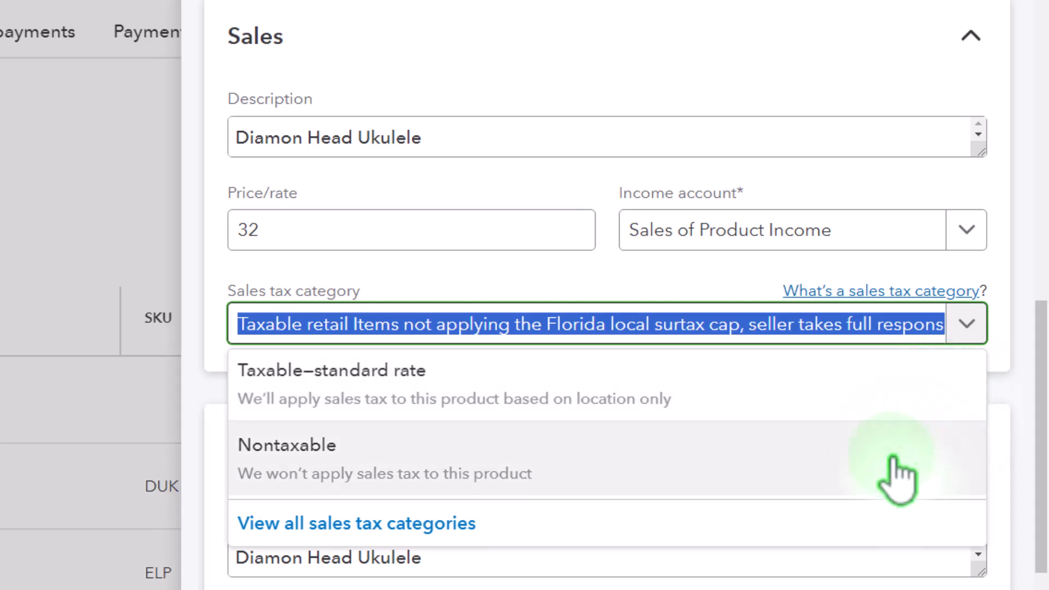
click(966, 324)
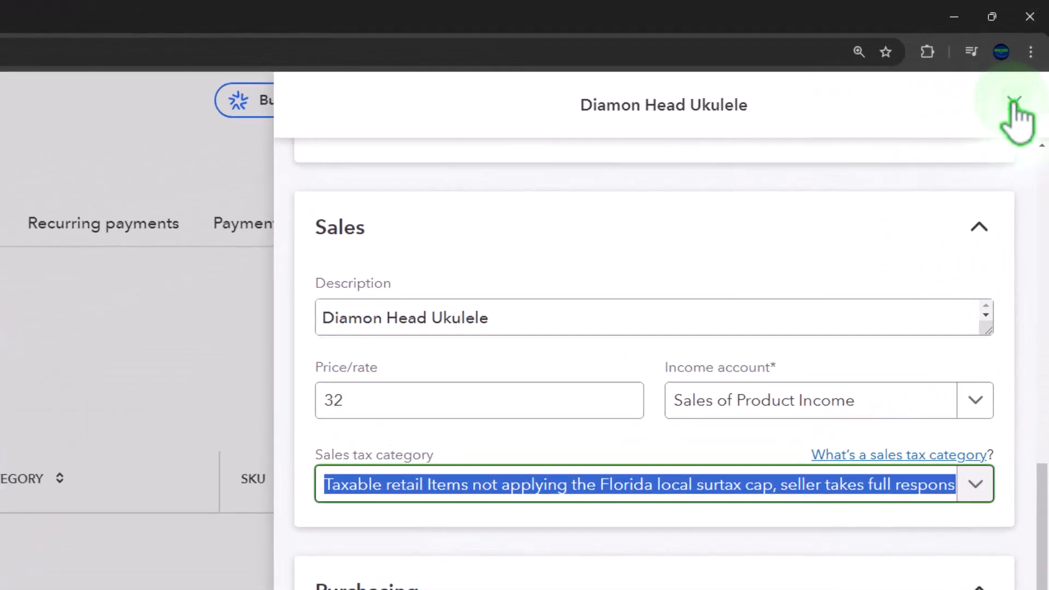
click(1013, 103)
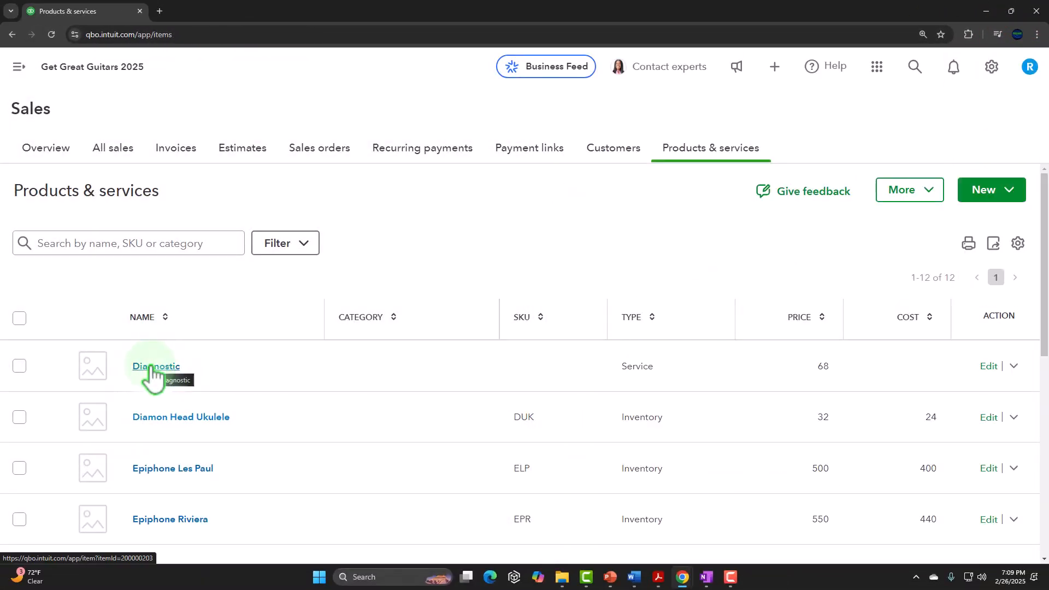
- Open the Diagnostic service for editing, check the sales tax category in its sales information, and close the form without changes
click(171, 367)
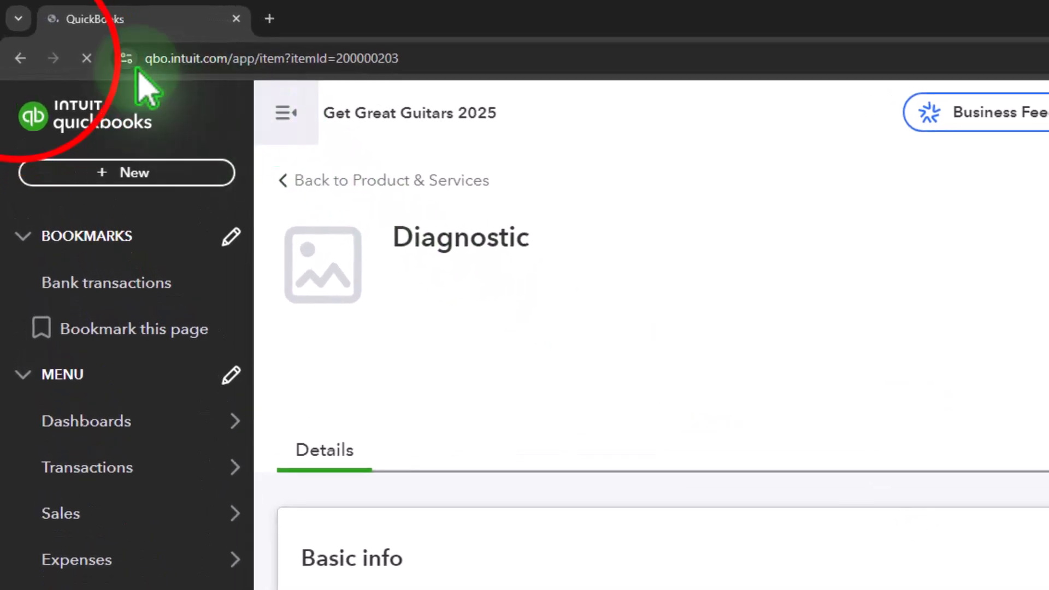
key(alt+Left)
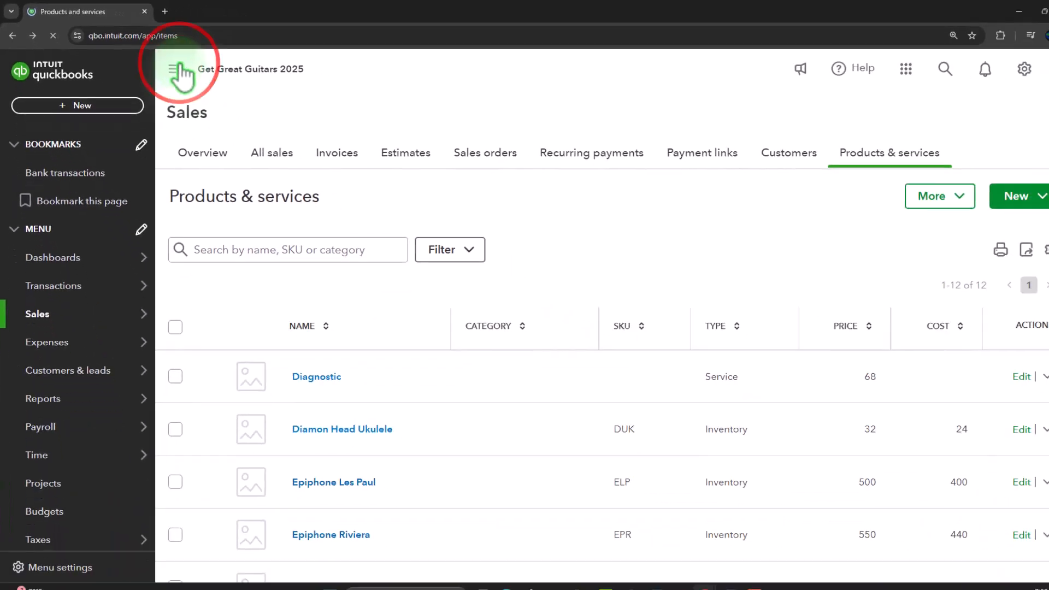
click(1021, 376)
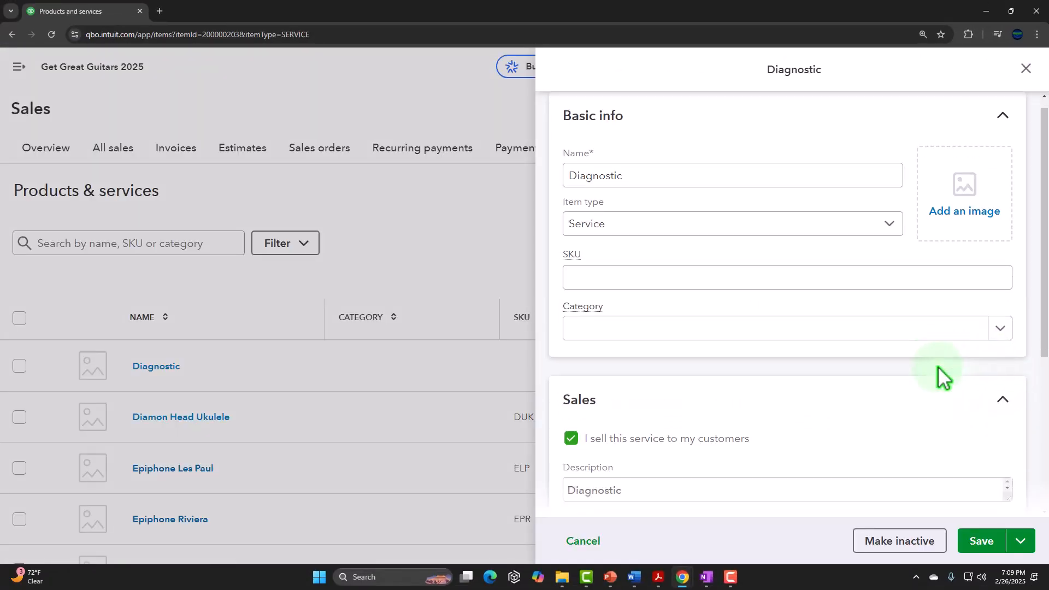
scroll(937, 367, down, 4)
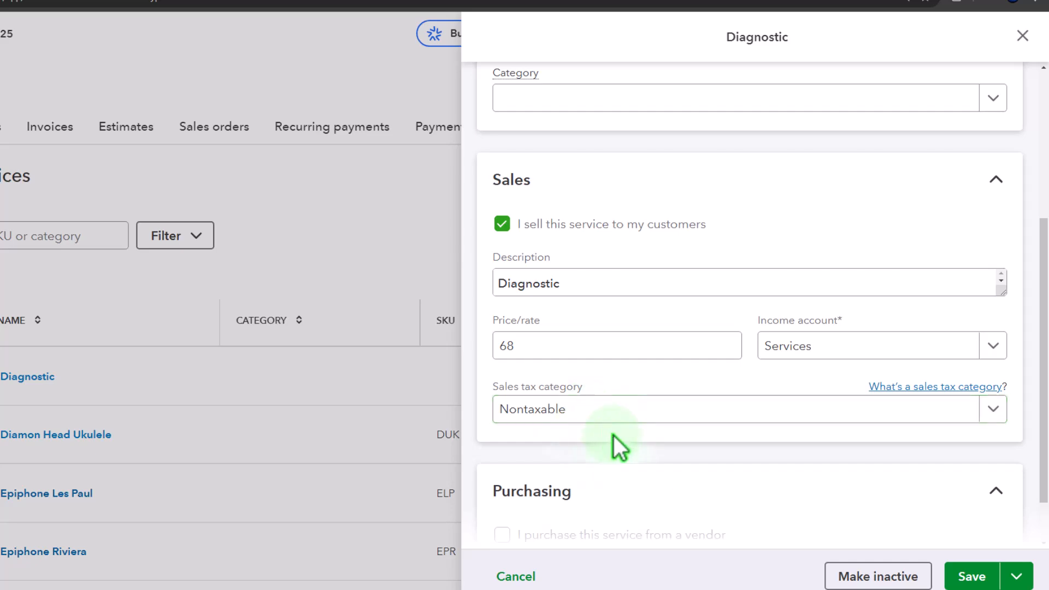
click(1022, 36)
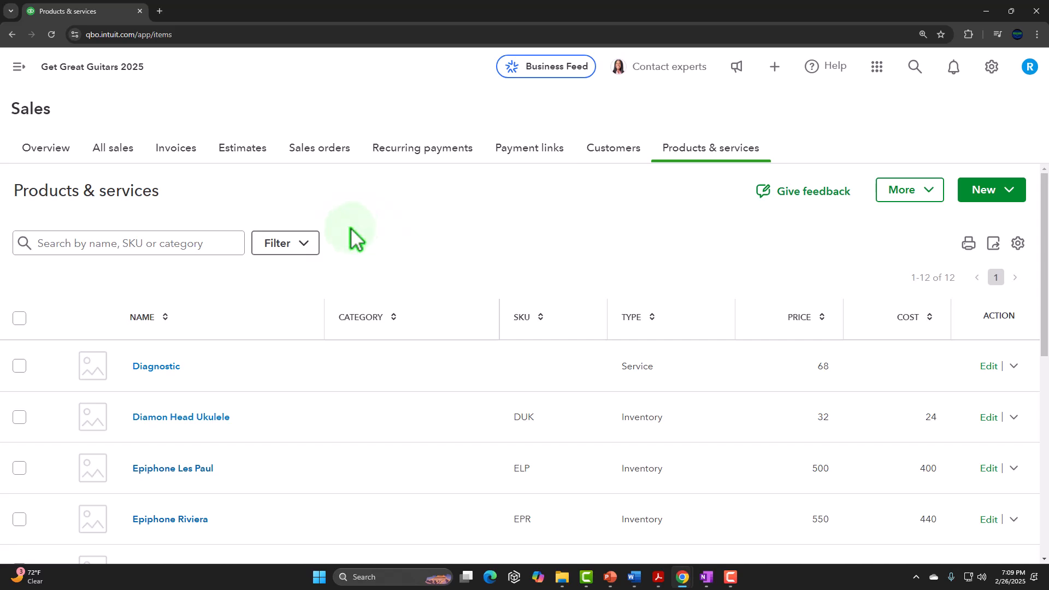
- Start a new sales receipt for Customer 1
click(19, 66)
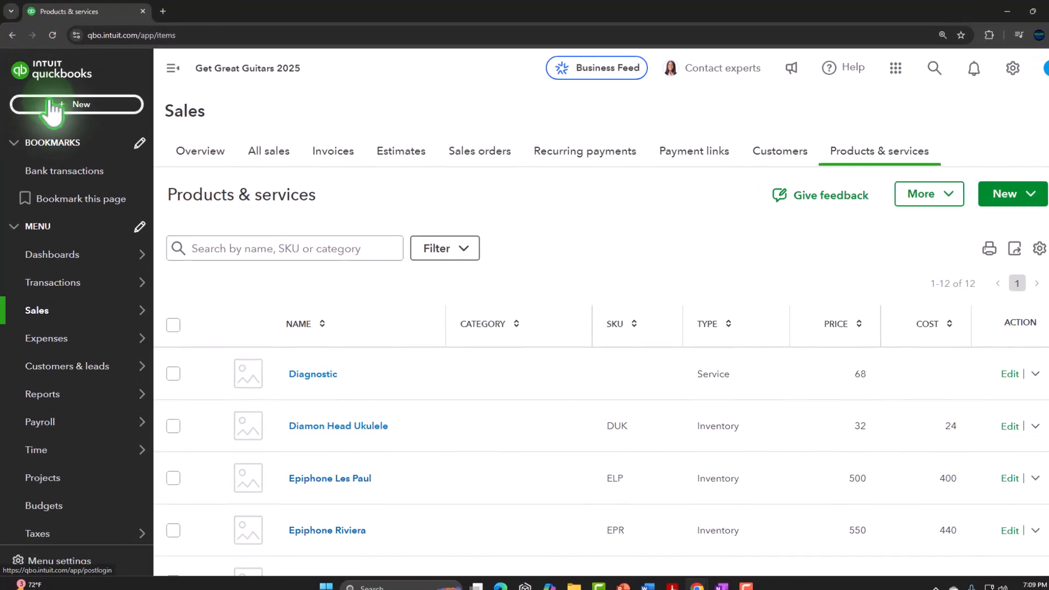
click(51, 101)
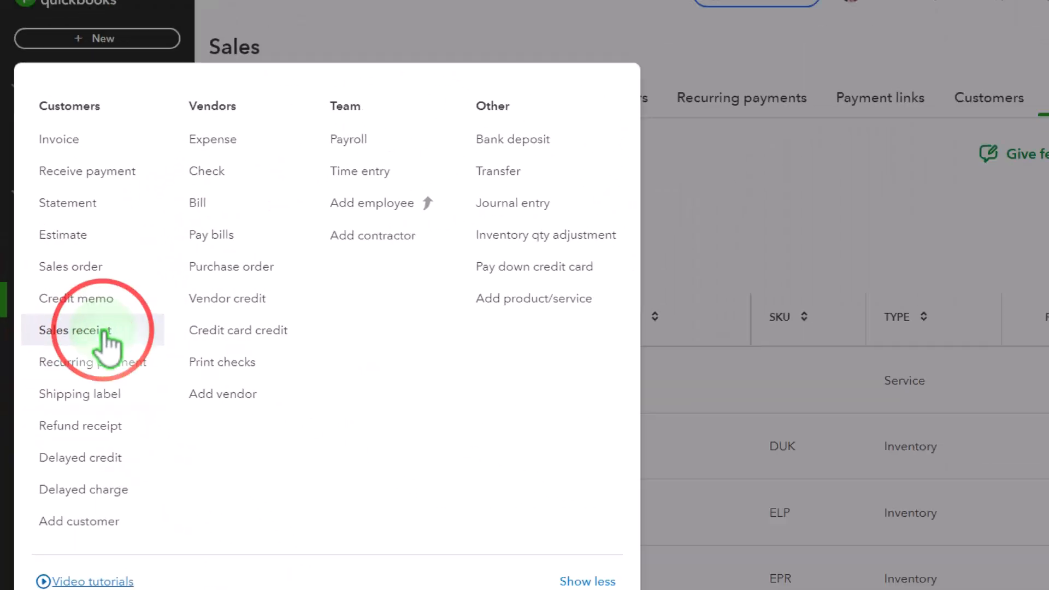
click(102, 331)
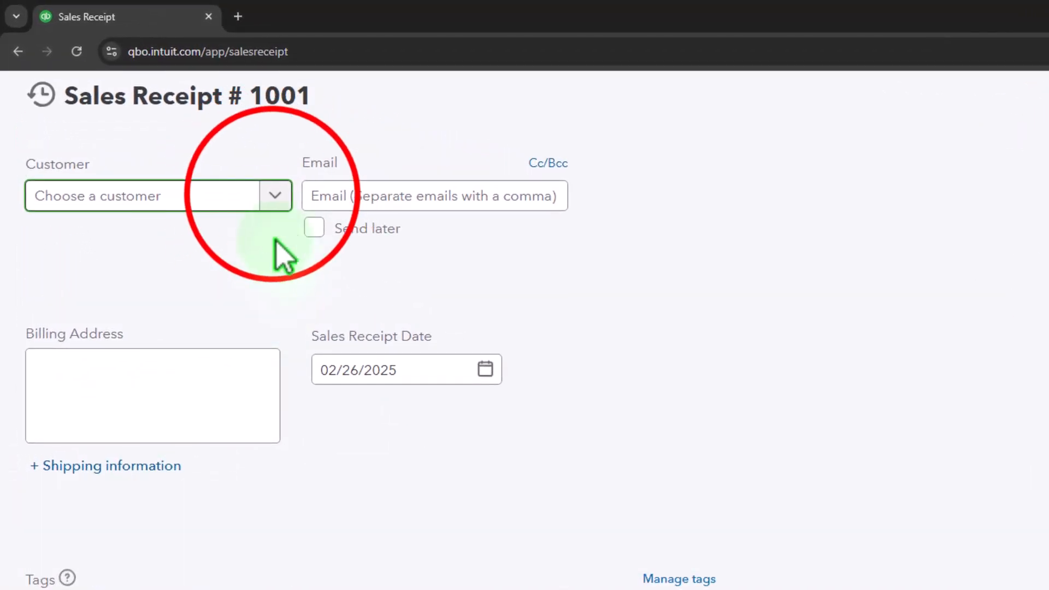
click(274, 198)
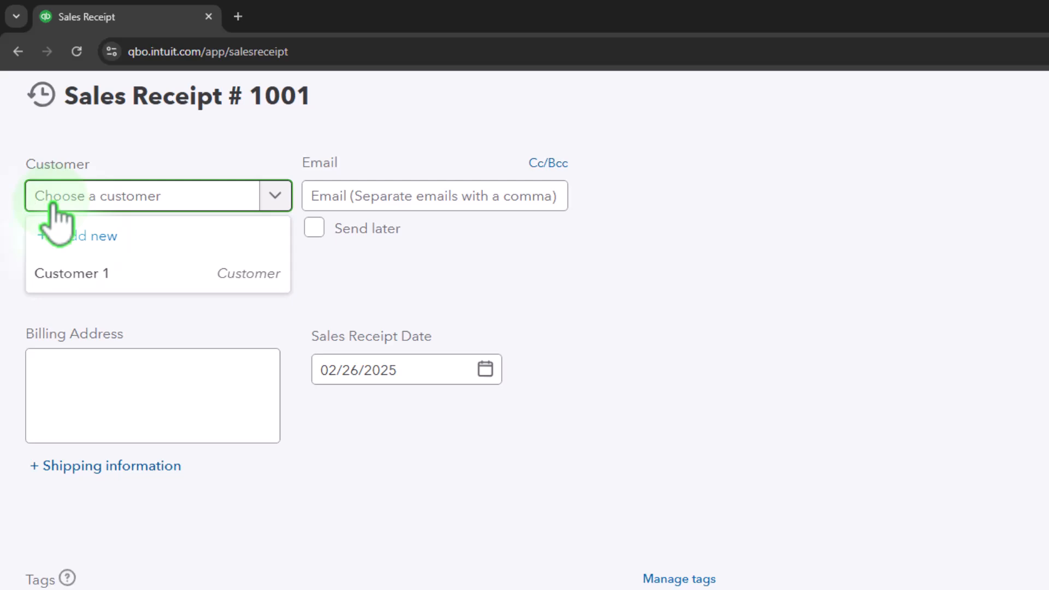
click(82, 274)
key(Tab)
key(Tab)
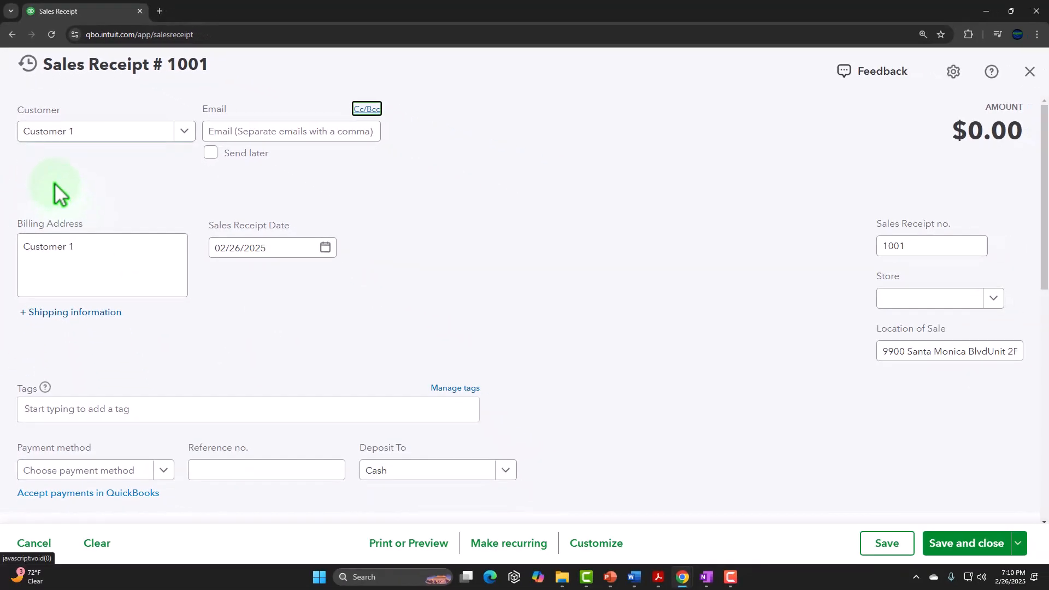
key(Tab)
- Add one Diamon Head Ukulele to the sales receipt's first line and apply the custom CA Sales Tax (5%) rate
scroll(191, 219, down, 4)
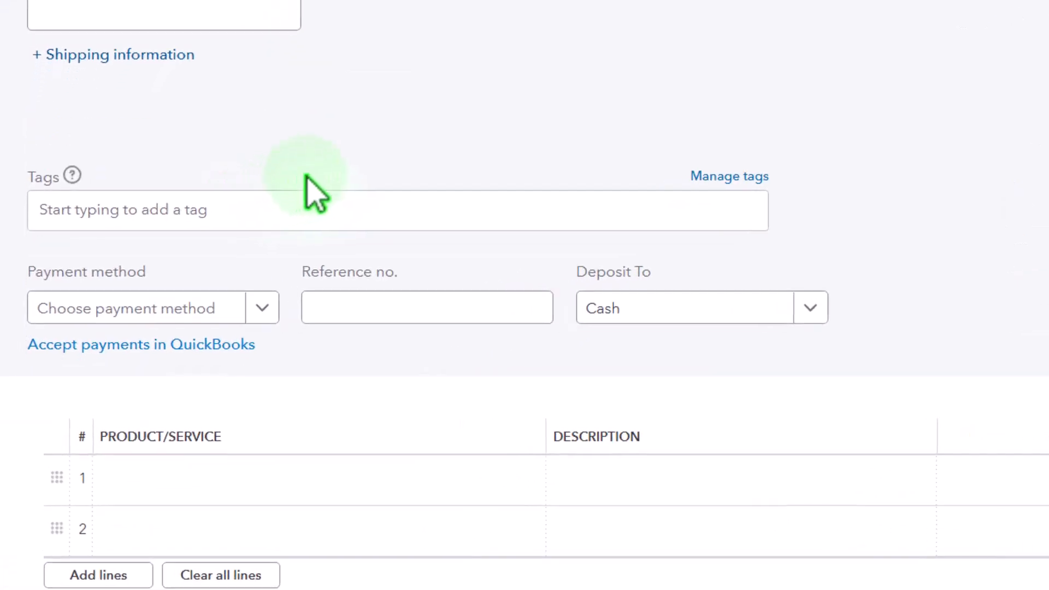
click(191, 396)
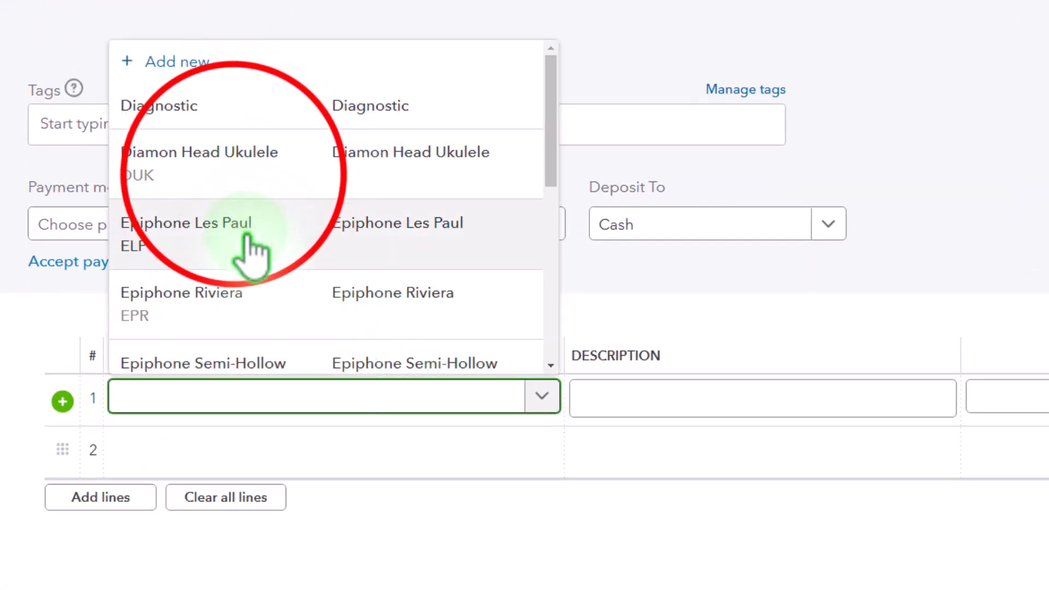
click(257, 164)
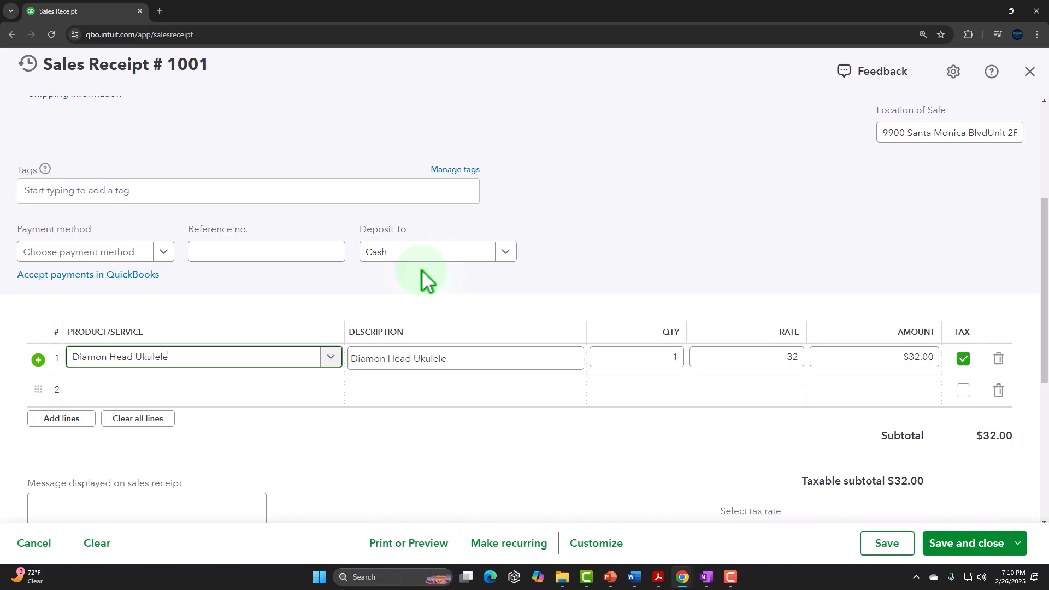
scroll(421, 270, down, 3)
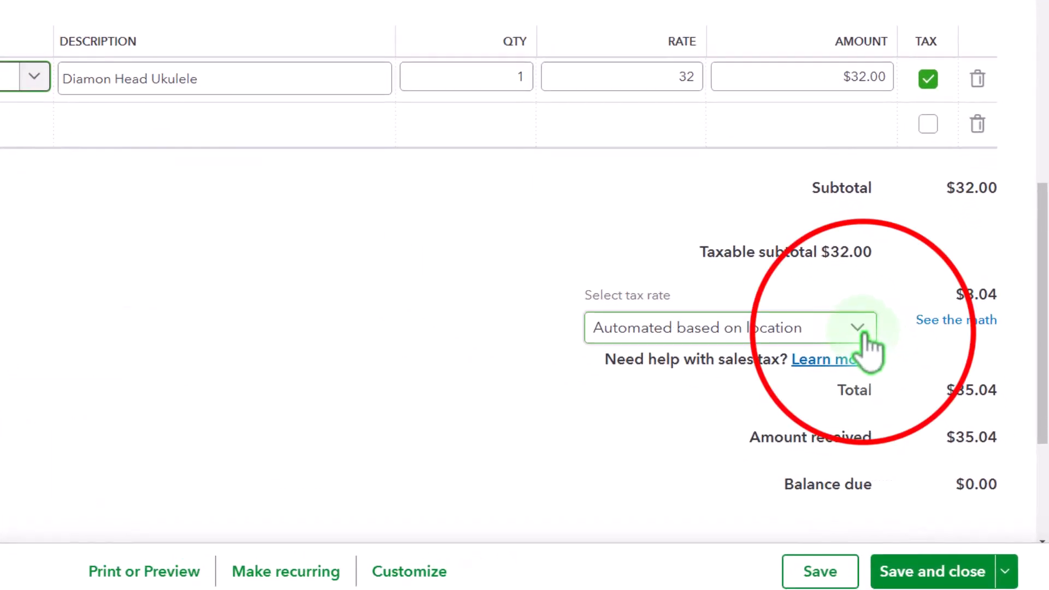
click(854, 326)
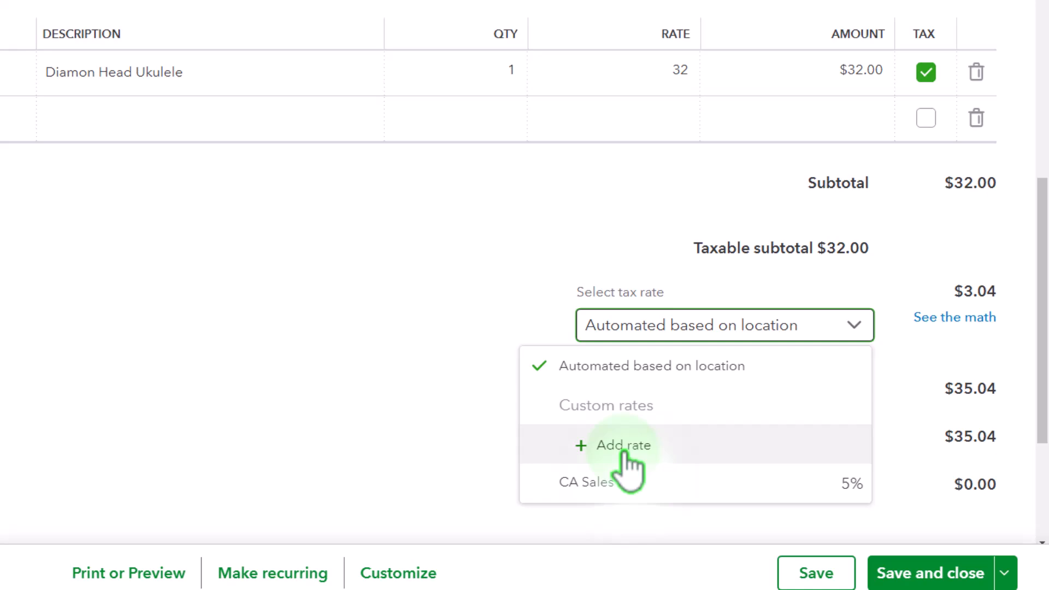
click(571, 483)
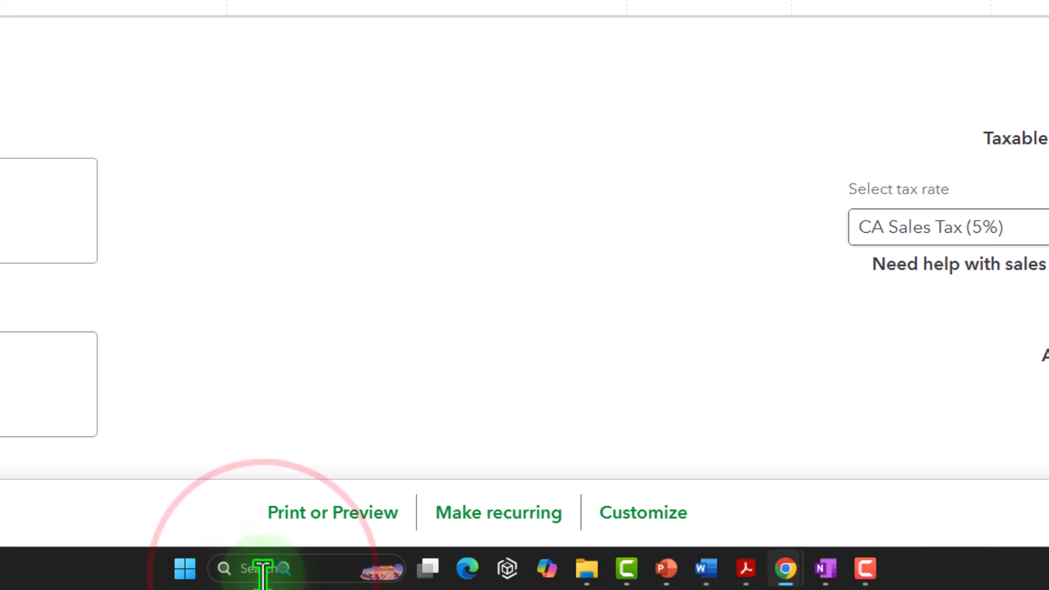
- Switch to the Windows Calculator, keep it on top in compact view, and place it clear of the receipt's amounts
click(262, 568)
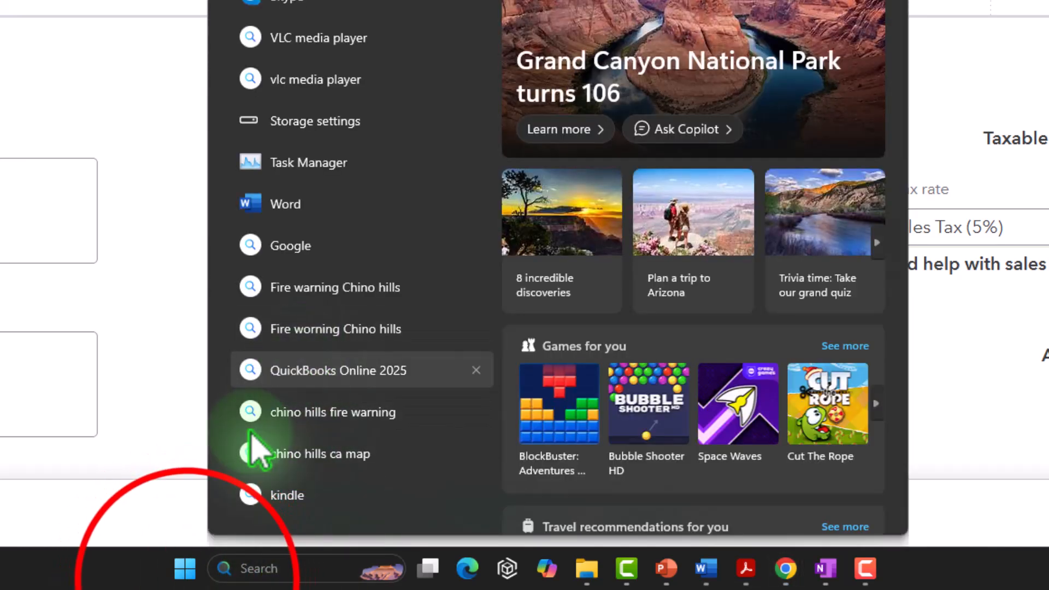
click(184, 568)
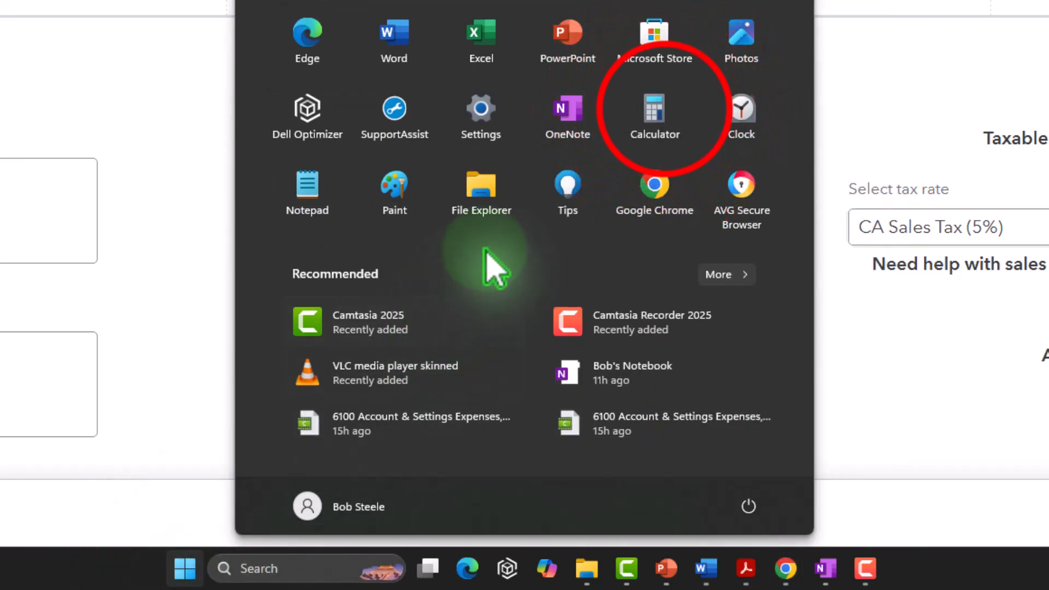
click(655, 112)
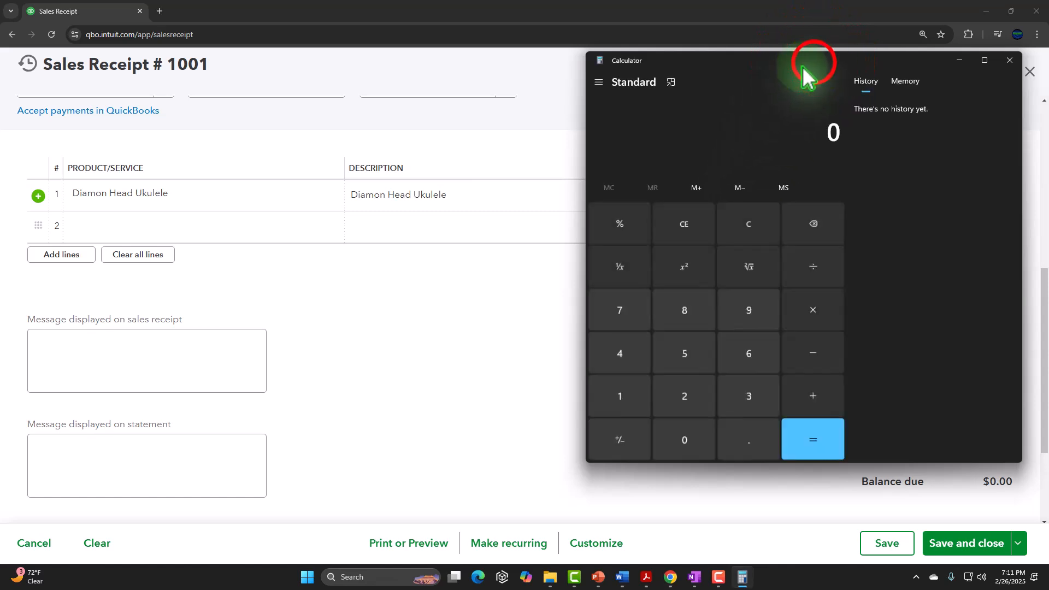
drag(802, 66, 373, 140)
click(228, 159)
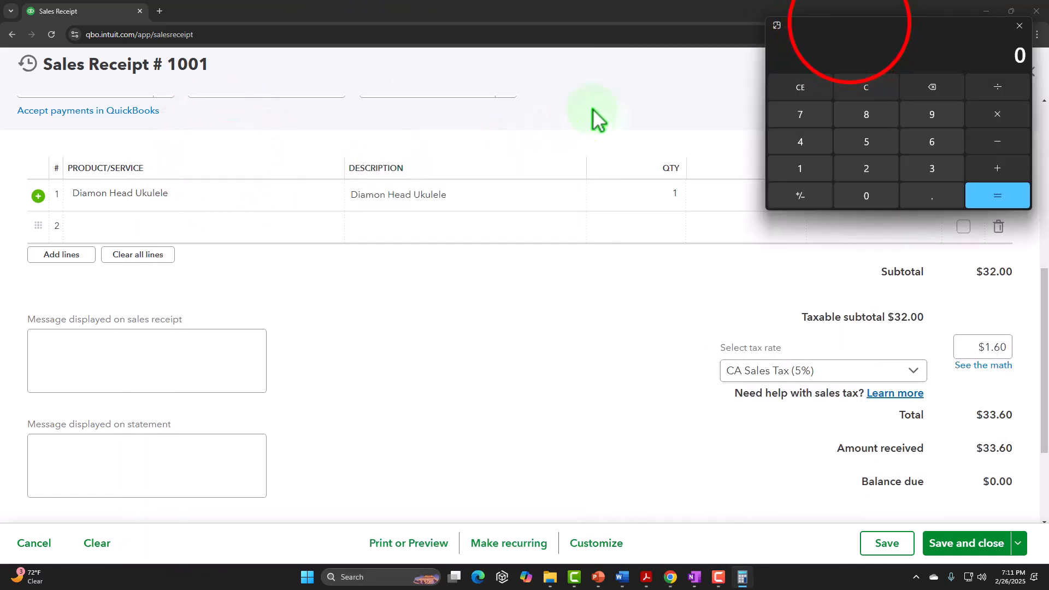
drag(842, 24, 437, 276)
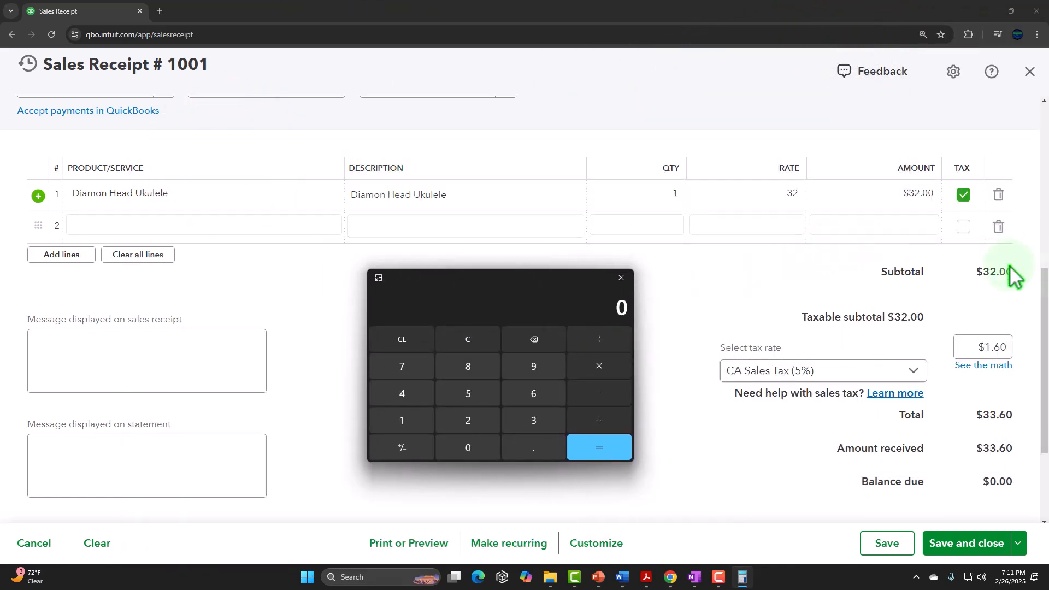
- Calculate the receipt's sales tax as 32 × .05 and its total including tax as 32 × 1.05
click(468, 341)
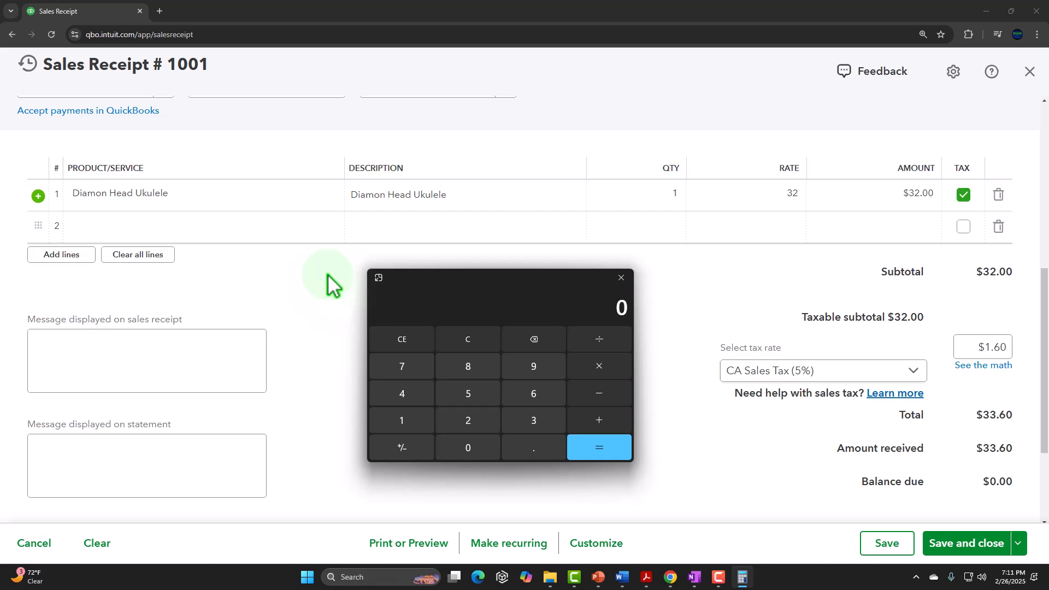
text(32)
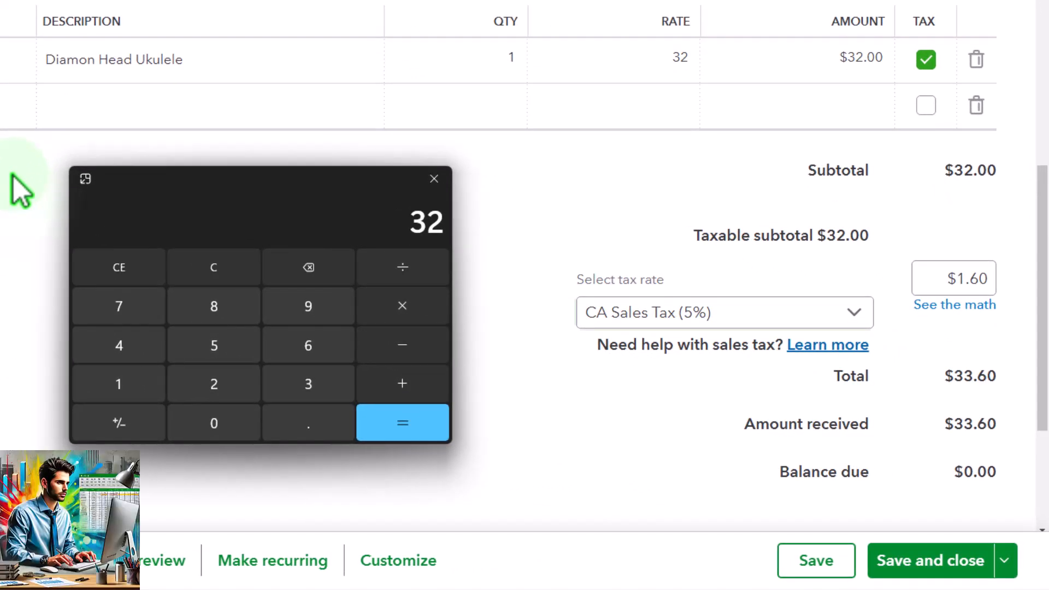
text(*.05)
key(Return)
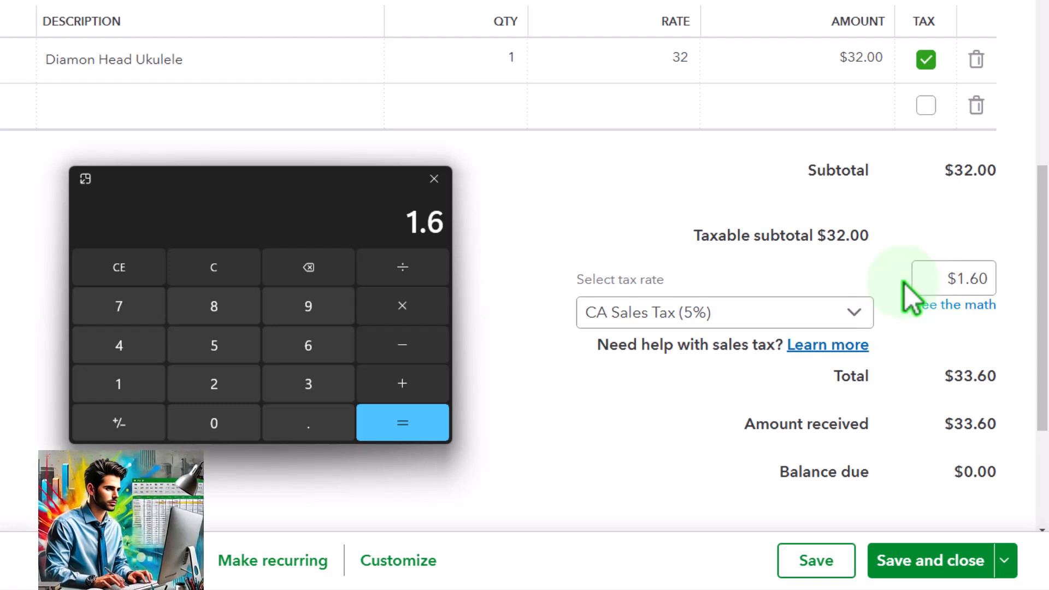
click(218, 266)
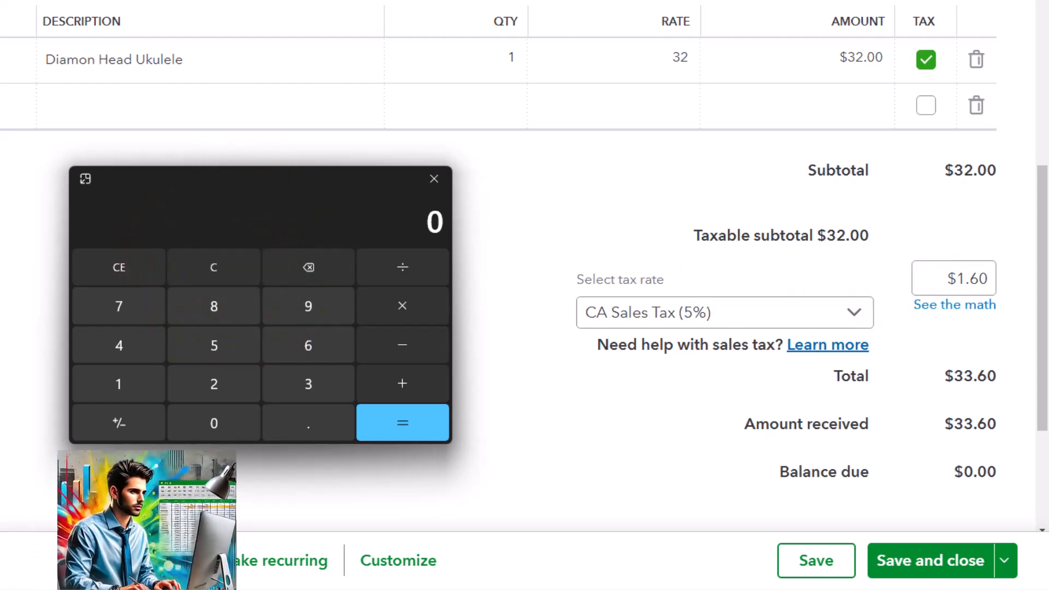
text(32)
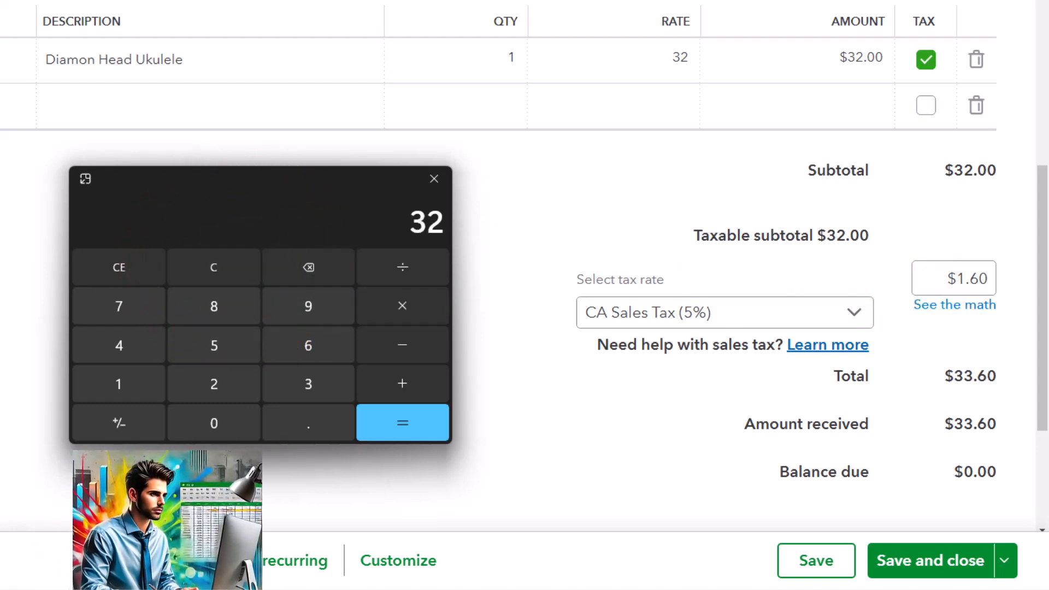
text(*1.05)
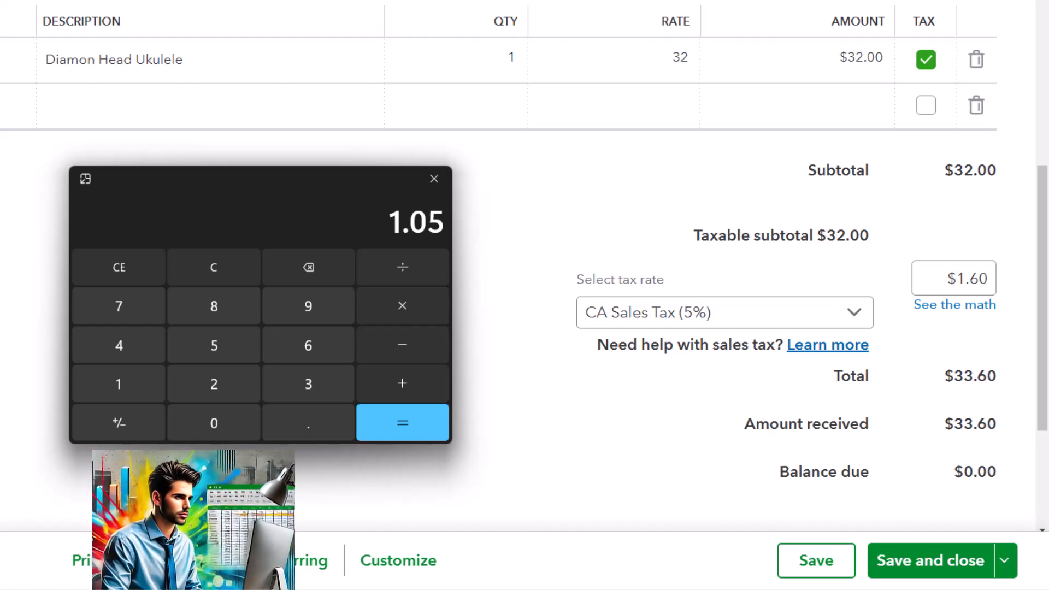
key(Return)
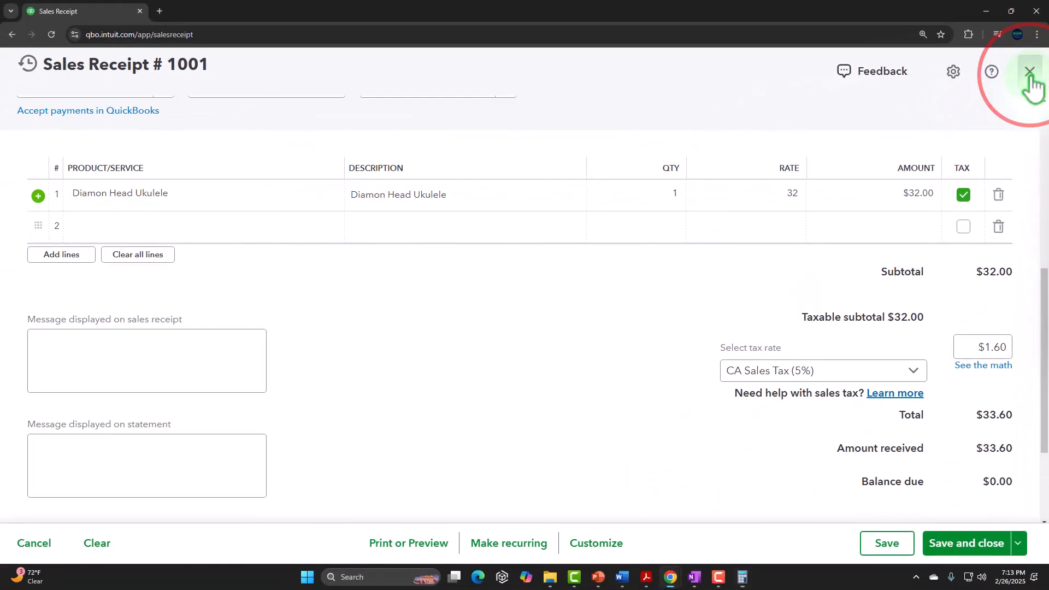
- Leave the sales receipt without saving it
click(1030, 73)
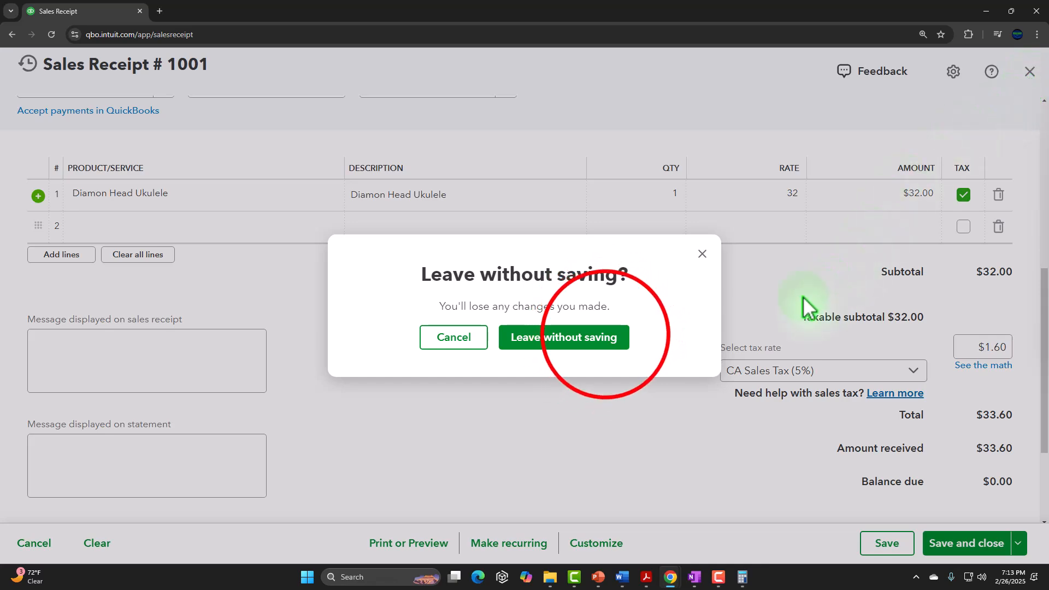
click(609, 341)
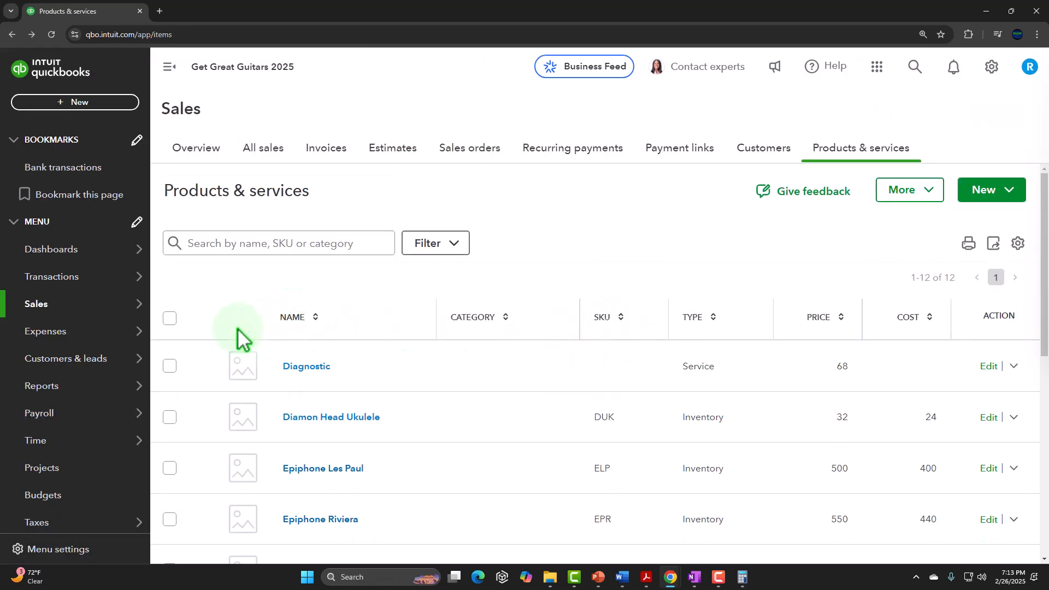
- Go to the Customers list in the Sales area, open the Customer 1 record, and collapse the navigation menu
mouse_move(116, 342)
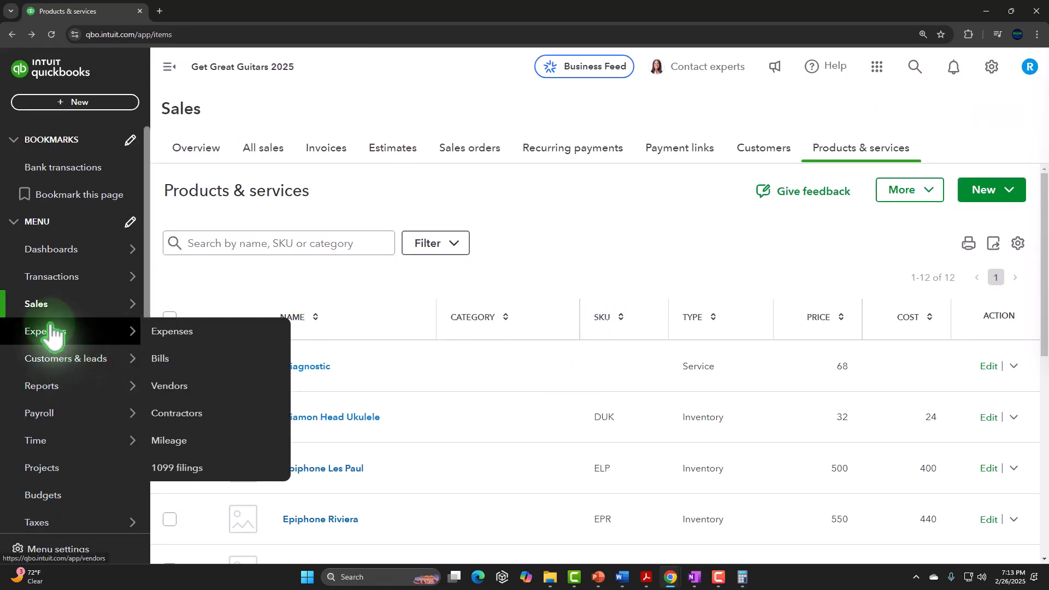
mouse_move(53, 396)
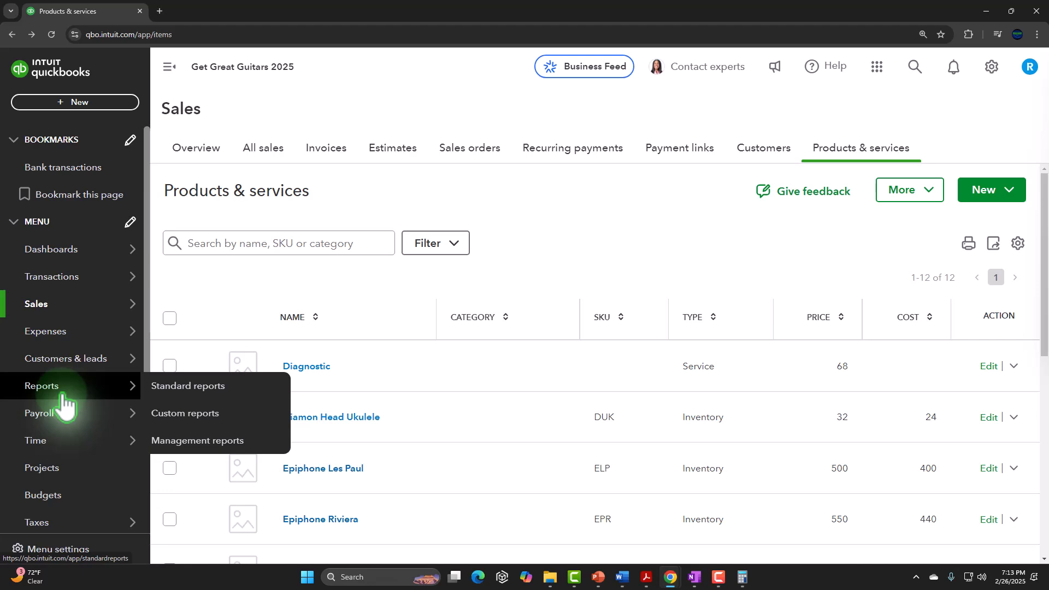
scroll(67, 407, down, 1)
click(49, 249)
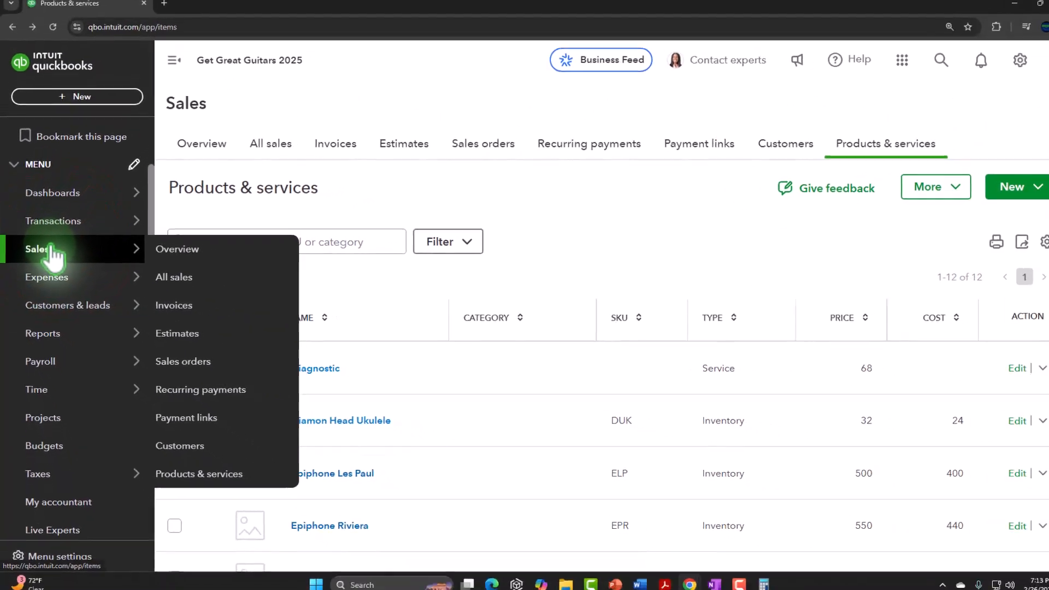
click(786, 145)
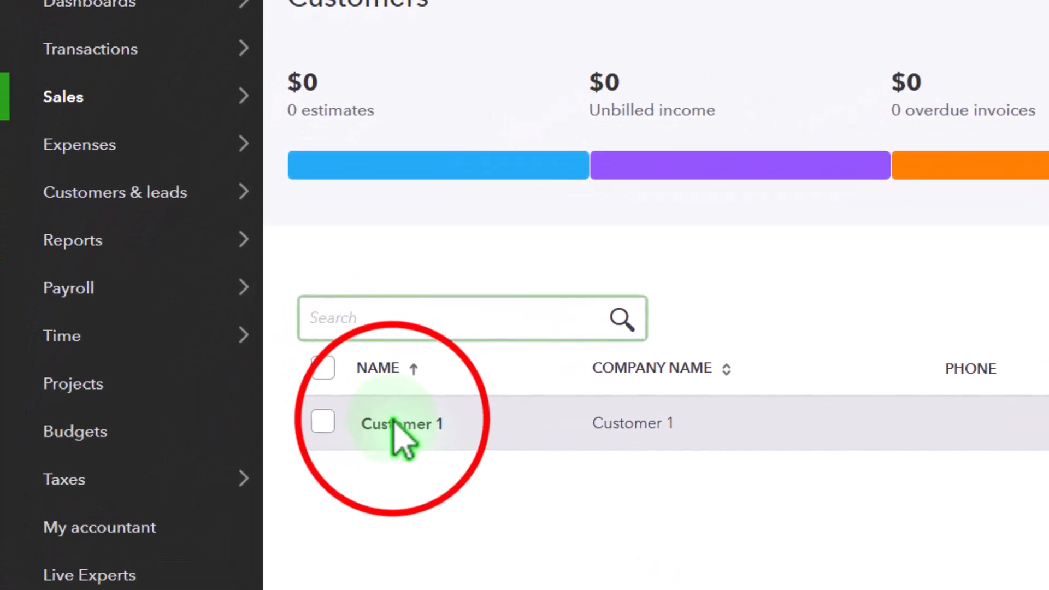
click(394, 423)
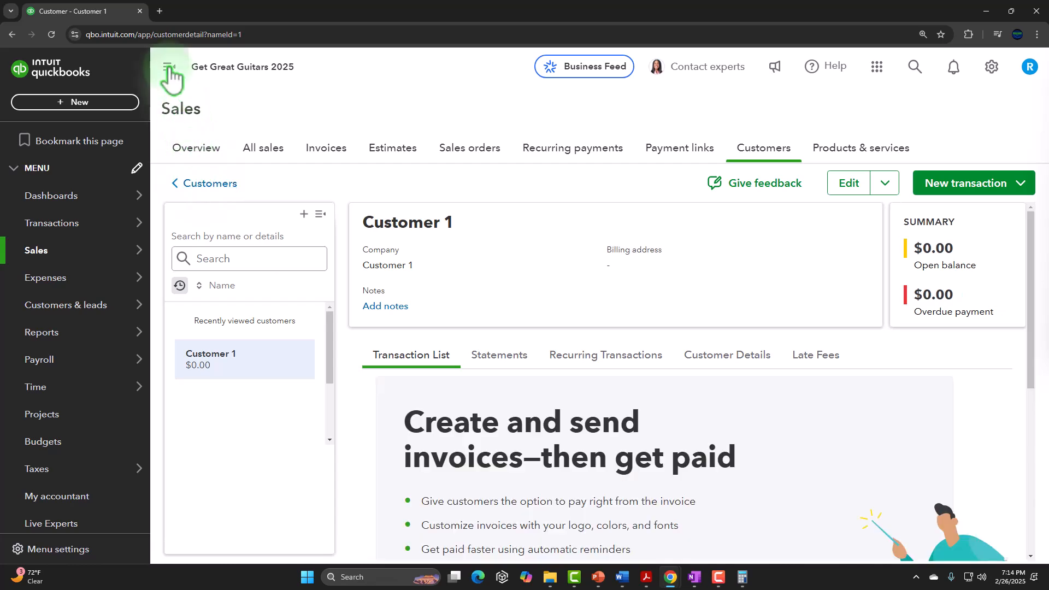
click(271, 108)
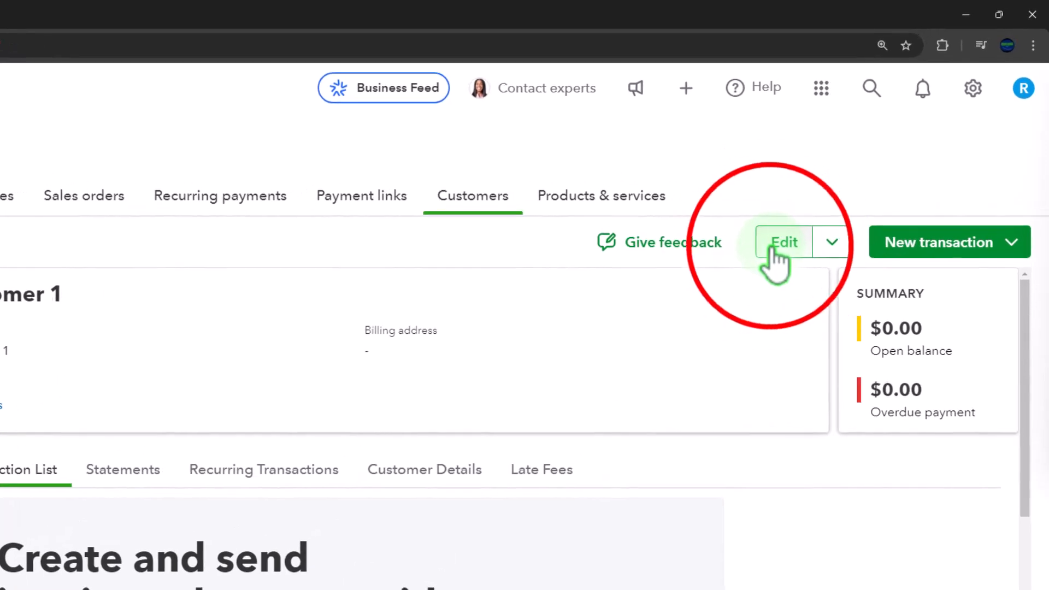
- Open Customer 1 for editing and look through its contact, address, notes and payment sections to the tax settings under Additional info
click(776, 246)
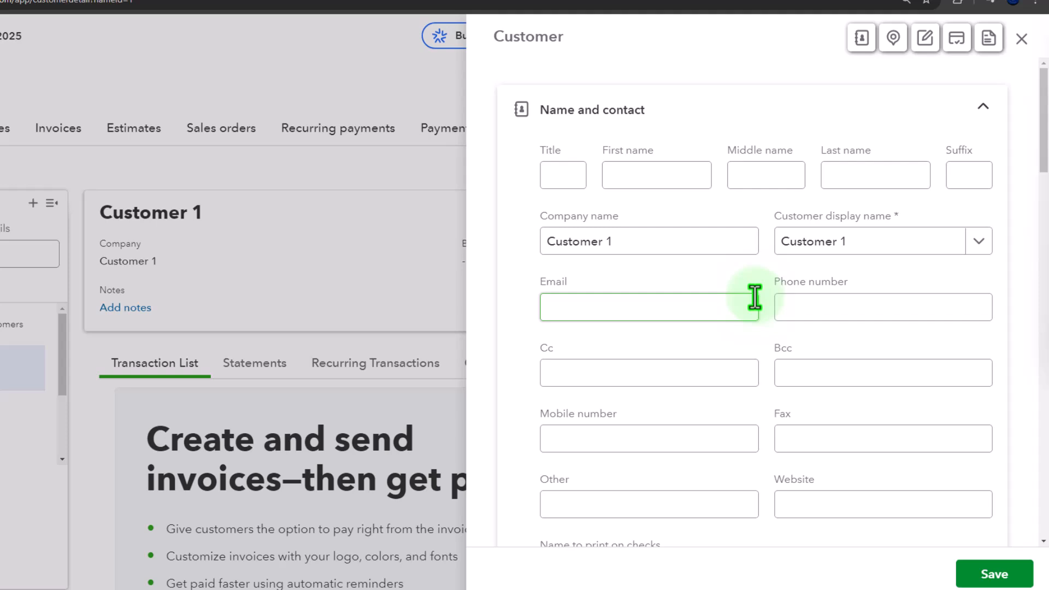
scroll(755, 296, down, 3)
scroll(756, 296, up, 3)
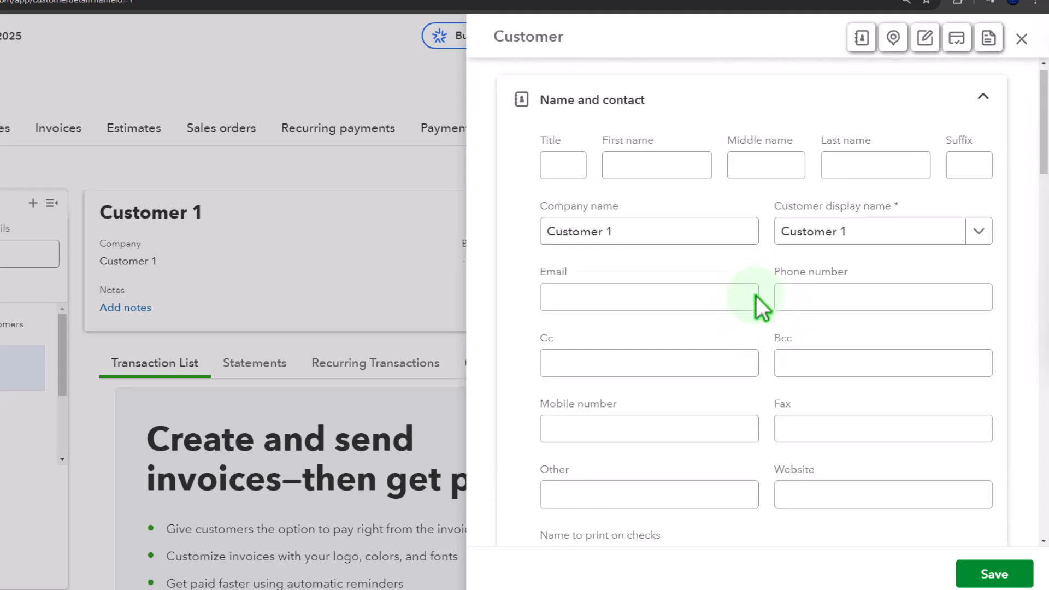
click(756, 296)
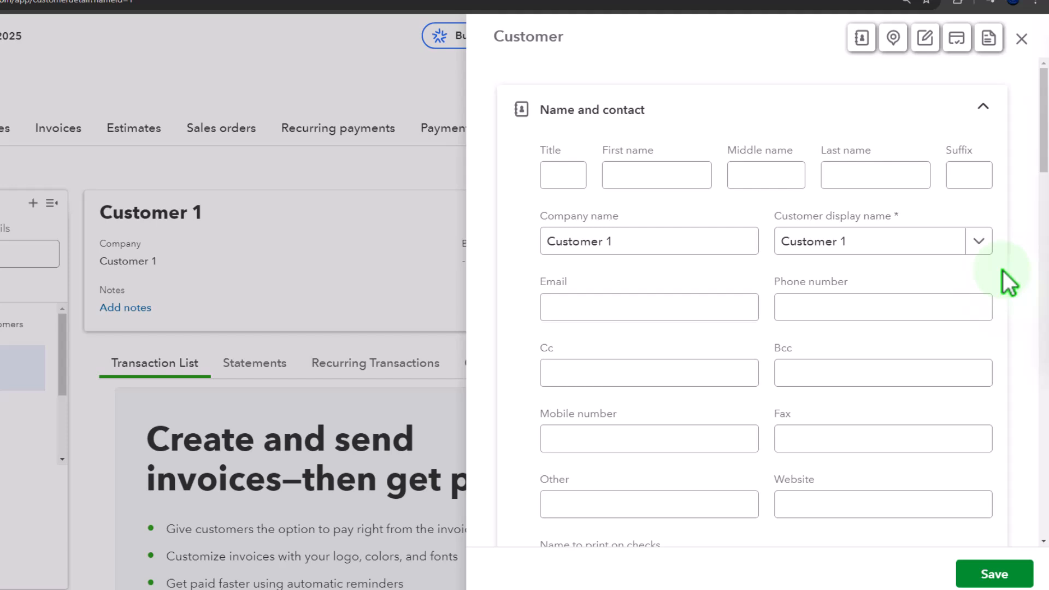
scroll(1002, 271, down, 5)
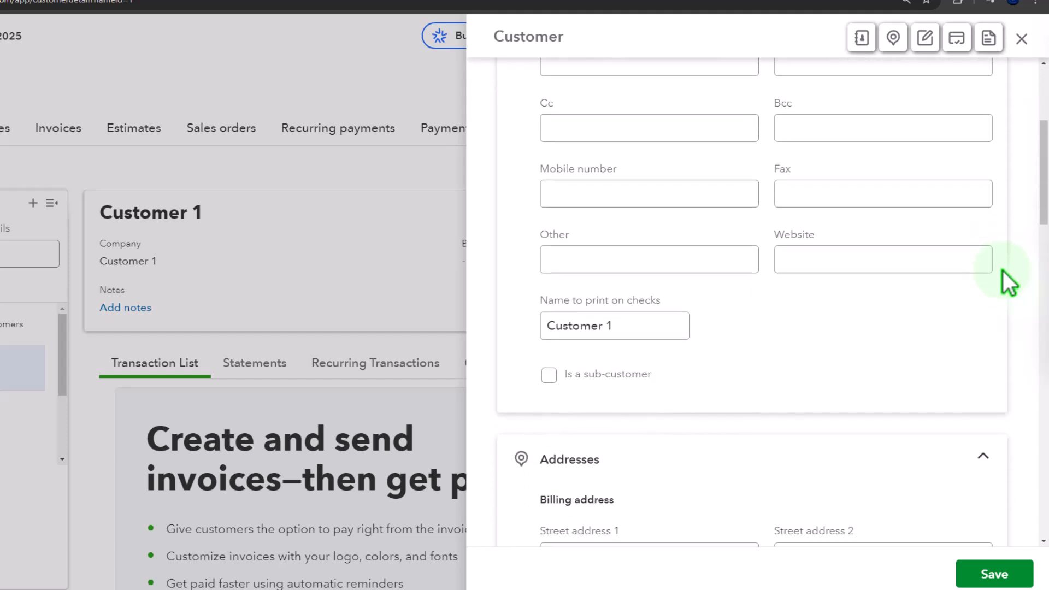
scroll(1002, 271, down, 5)
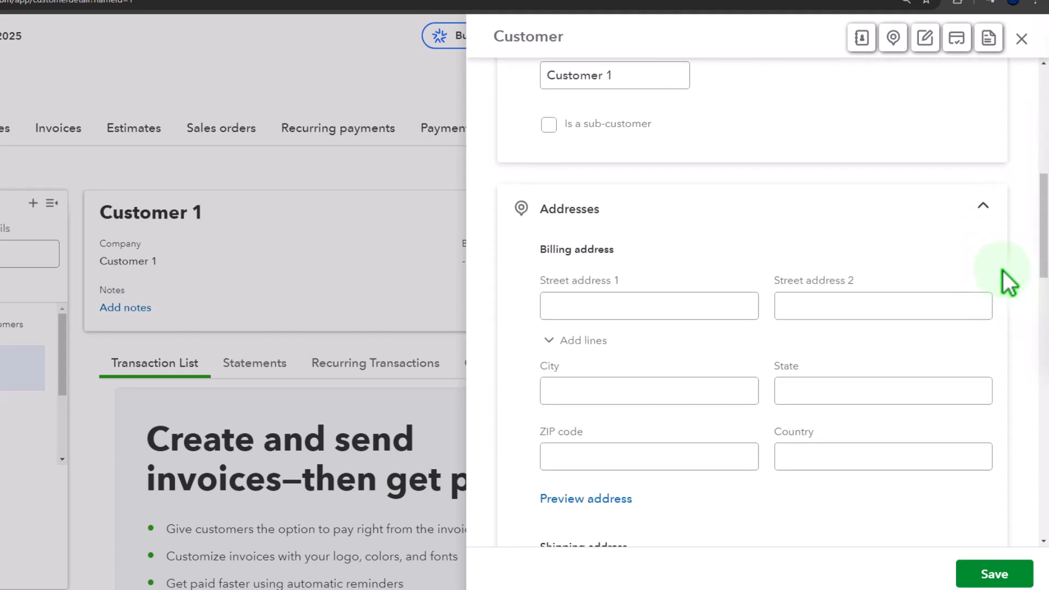
scroll(1002, 271, down, 5)
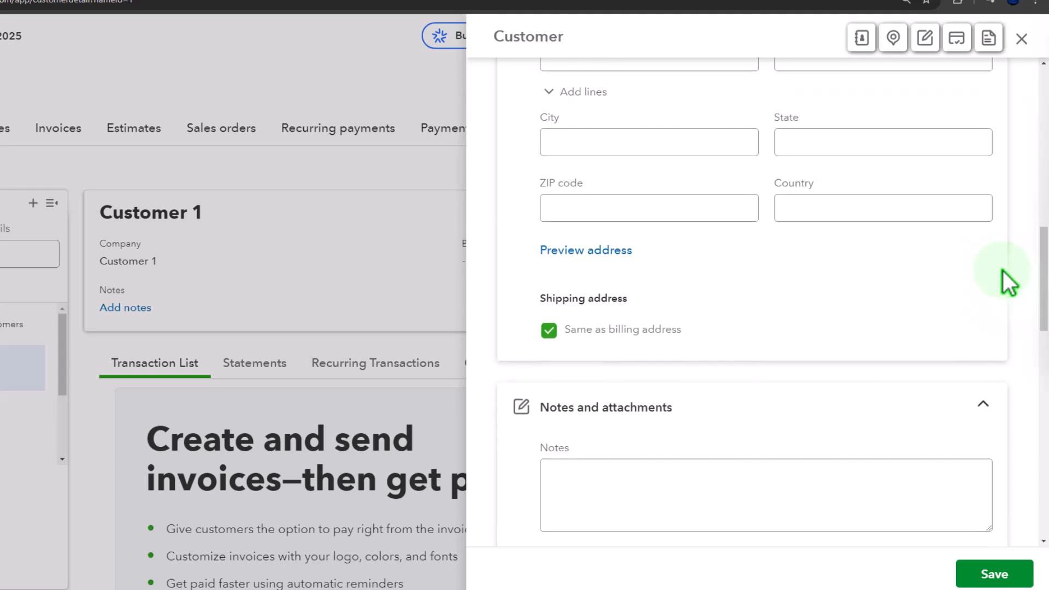
scroll(1002, 270, down, 5)
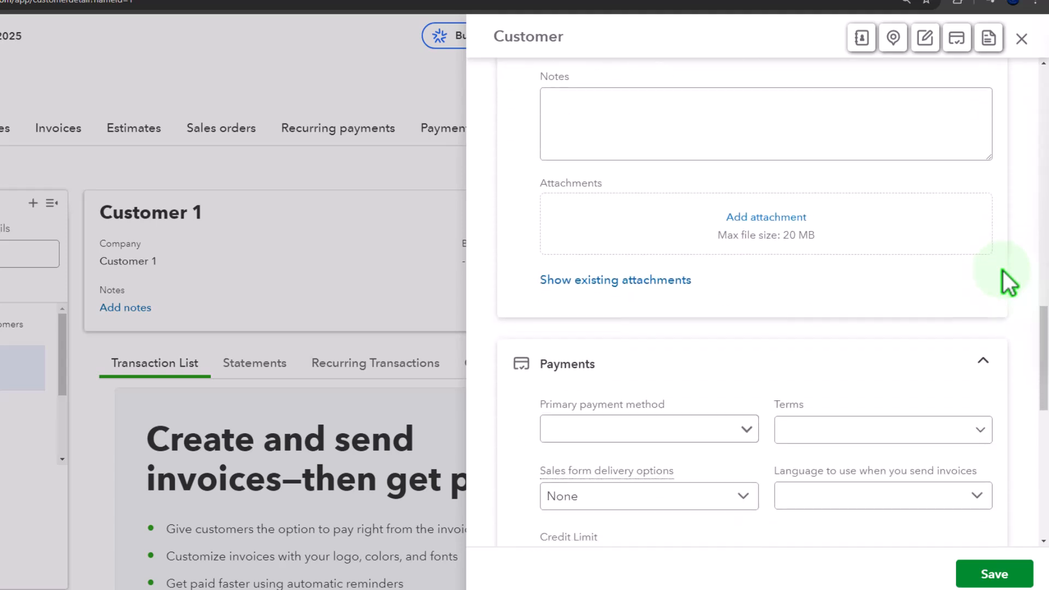
scroll(1002, 270, down, 6)
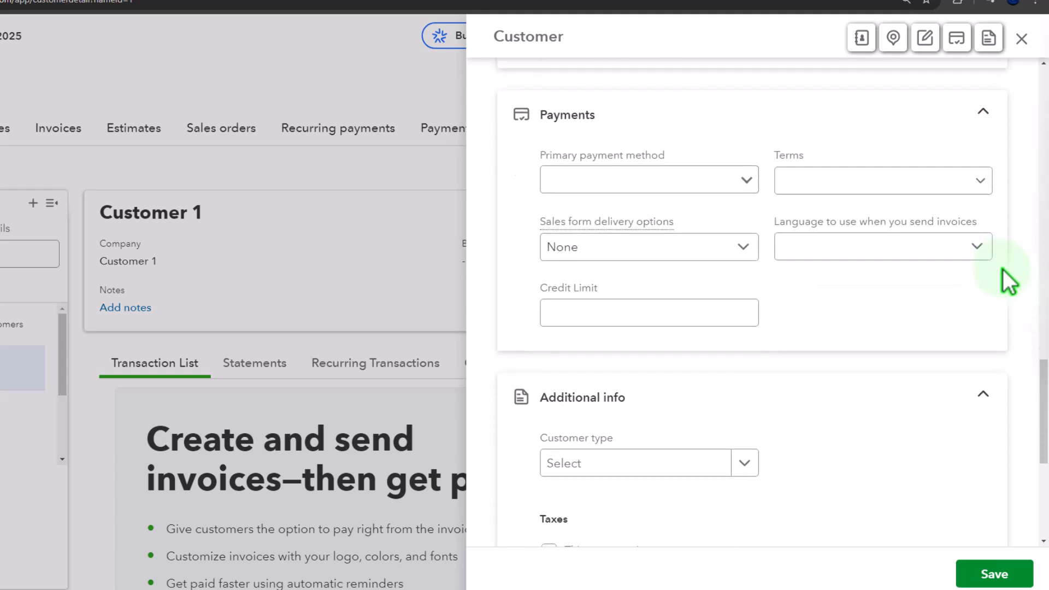
scroll(1002, 270, down, 1)
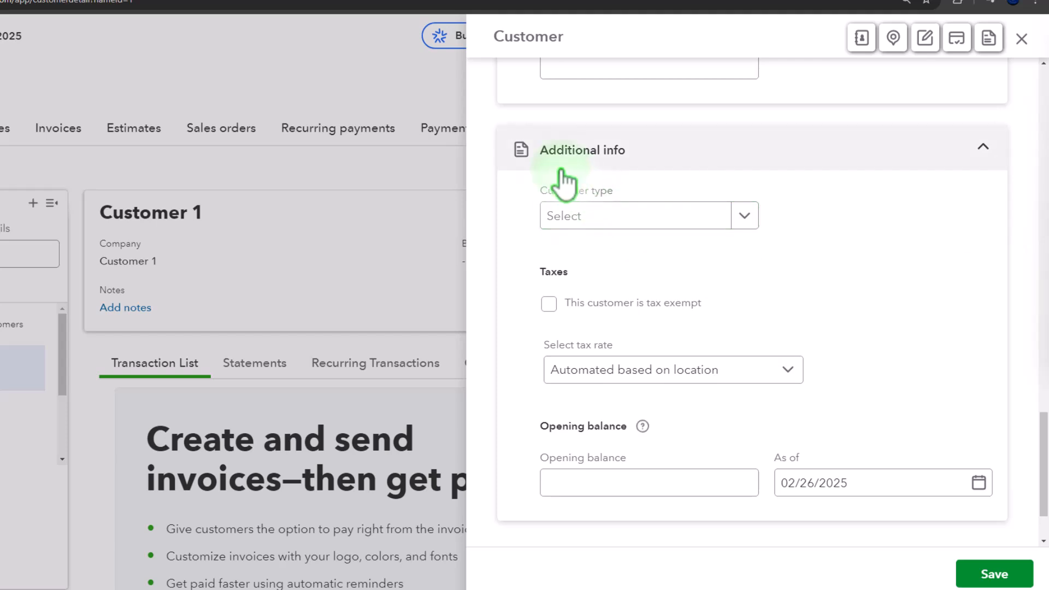
- Mark the customer as tax exempt to view the reasons for exemption, and clear the exemption again
click(549, 304)
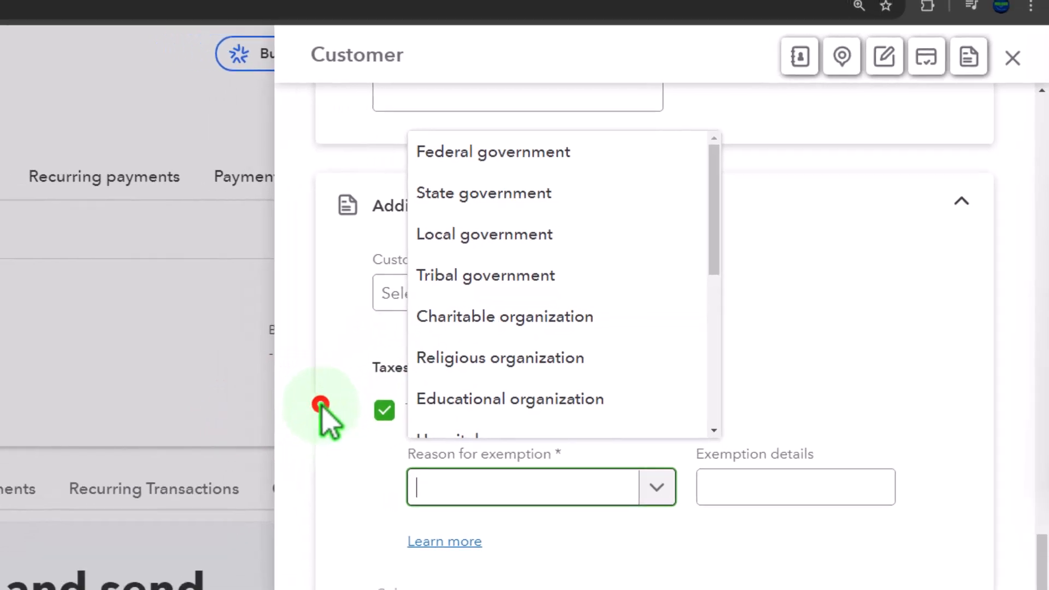
click(267, 427)
click(334, 435)
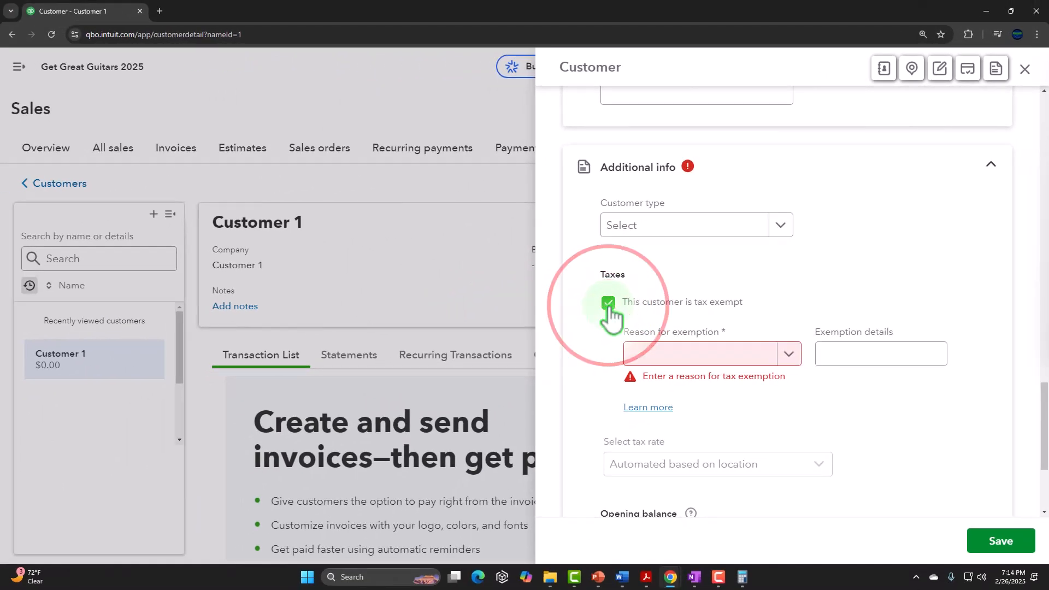
click(608, 304)
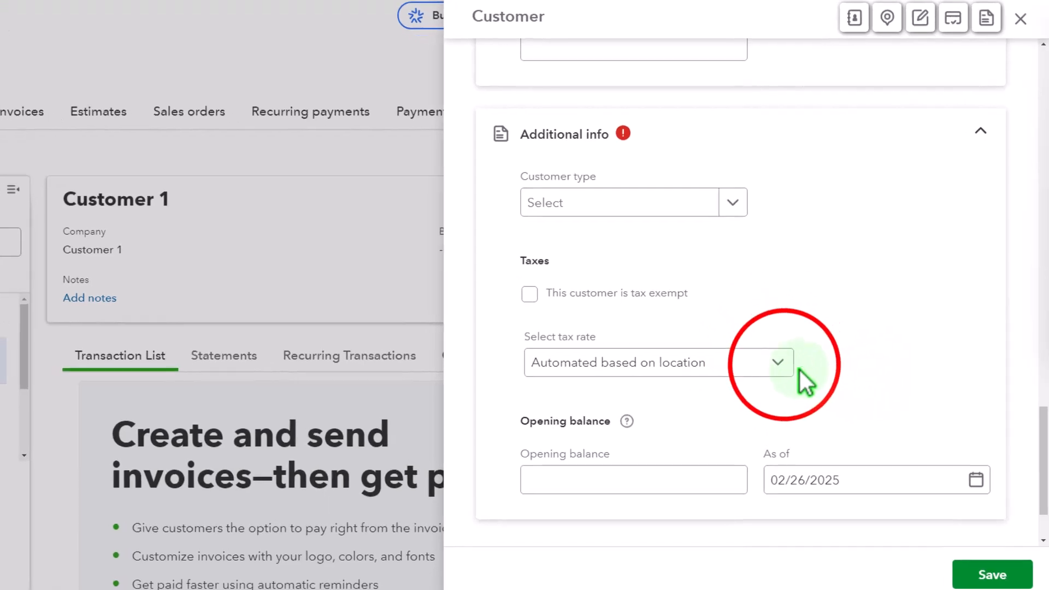
- Examine the tax rates selectable for the customer, and close the customer form without saving
click(780, 363)
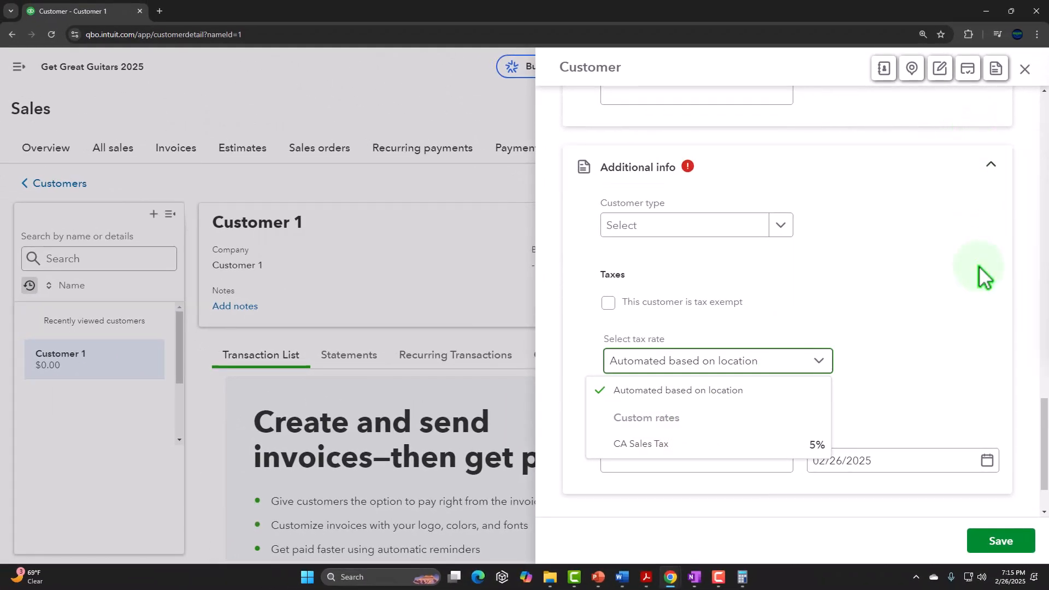
scroll(979, 265, up, 15)
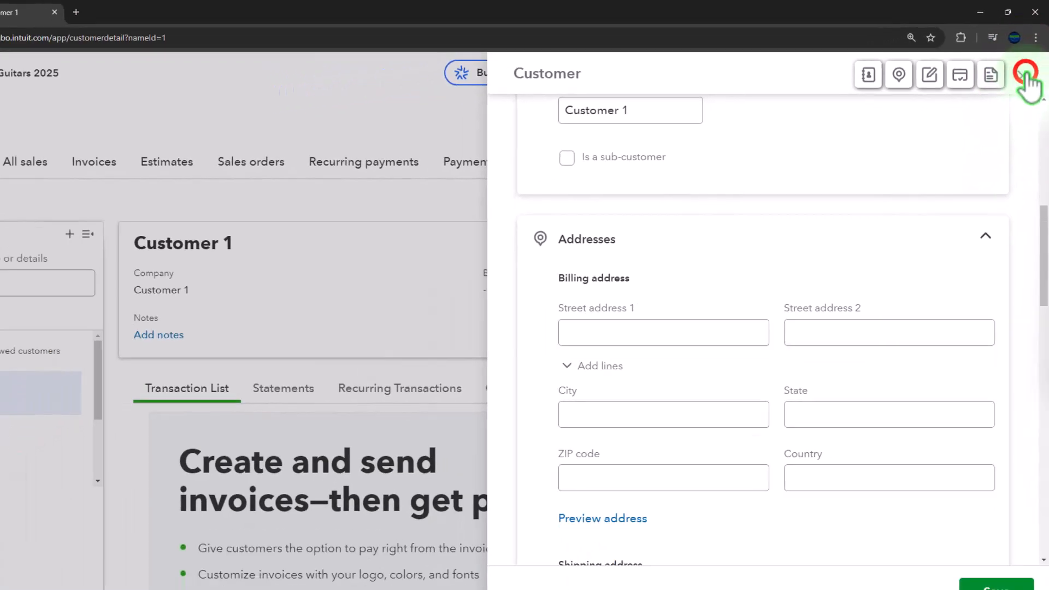
click(1026, 74)
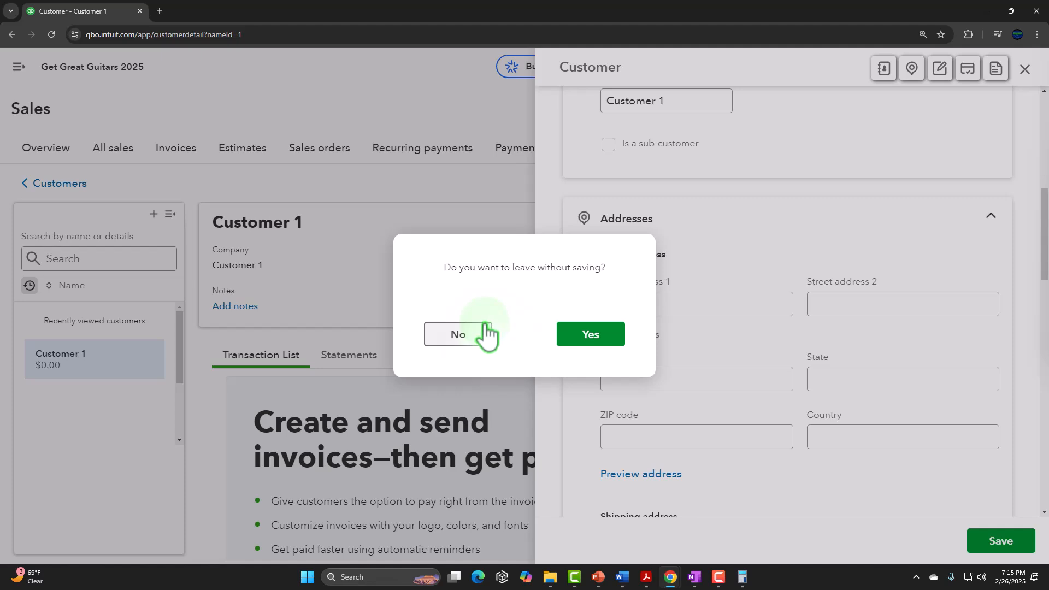
click(582, 339)
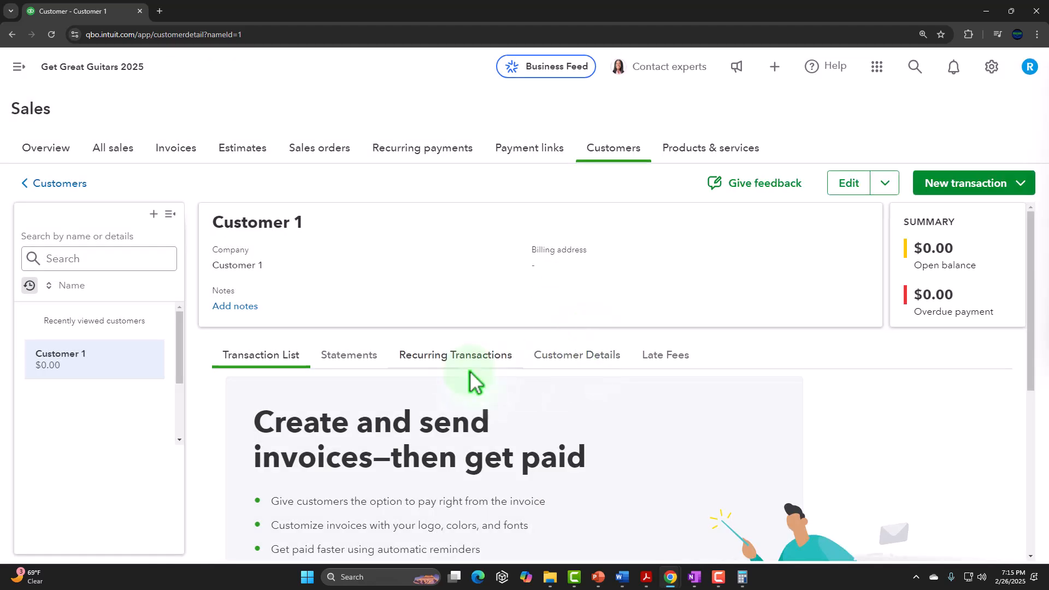